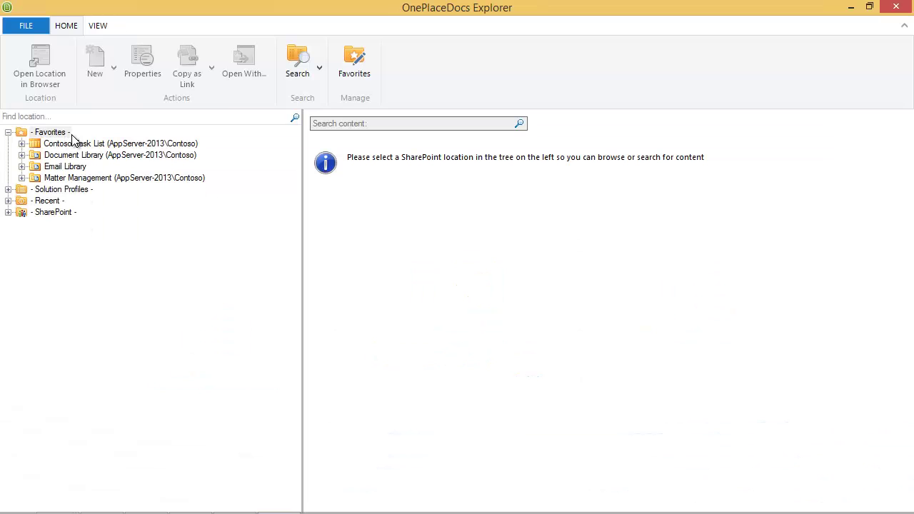
Add a SharePoint connection to the legal/home site address in the Favorites manager
{"action": "left_click", "coordinate": [352, 62]}
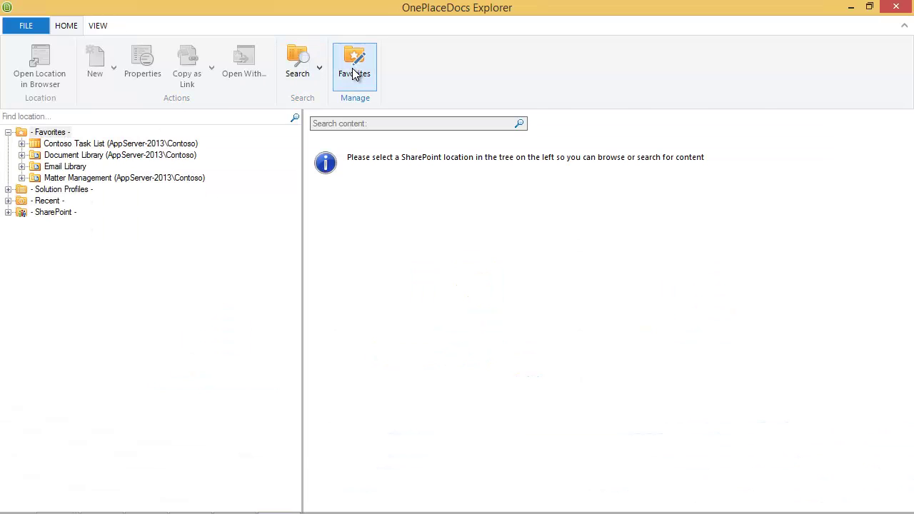
{"action": "left_click", "coordinate": [269, 154]}
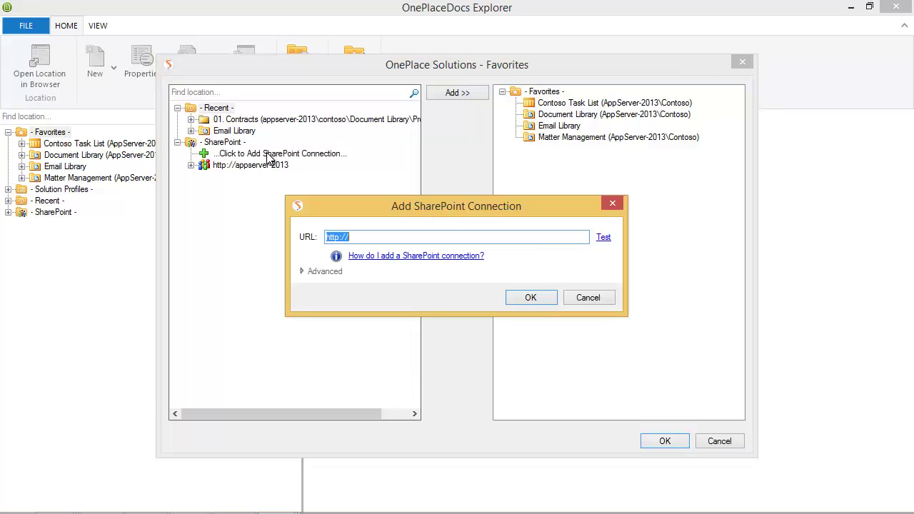
{"action": "type", "text": "http://appserver-2013/legal/Home/_layouts/15/start.aspx#/SitePages/Home.aspx"}
{"action": "left_click", "coordinate": [325, 271]}
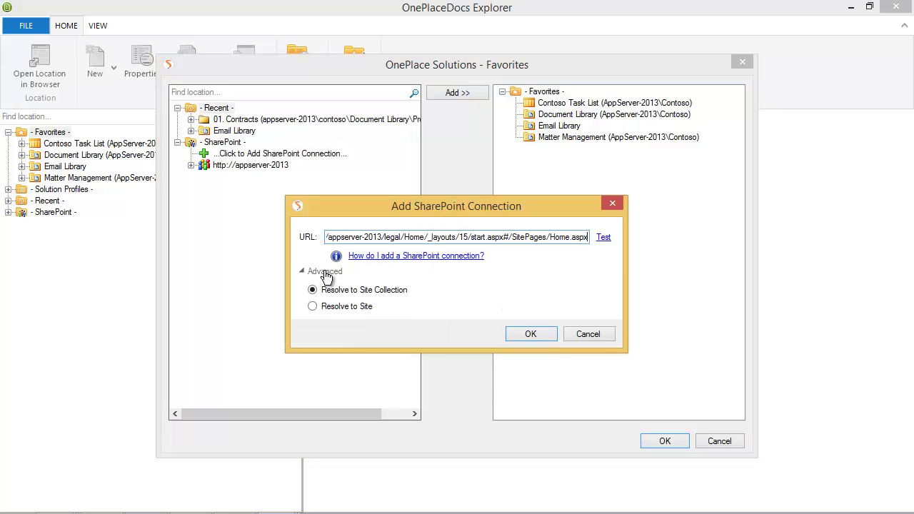
{"action": "left_click", "coordinate": [526, 334]}
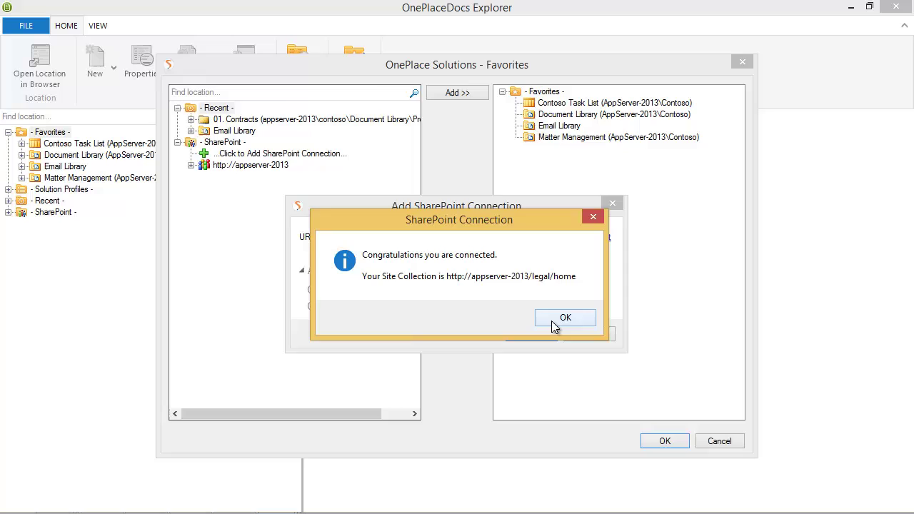
{"action": "left_click", "coordinate": [554, 320]}
Add the legal site's Documents library to Favorites inside a new 'Legal' category
{"action": "left_click", "coordinate": [245, 199]}
{"action": "left_click", "coordinate": [444, 92]}
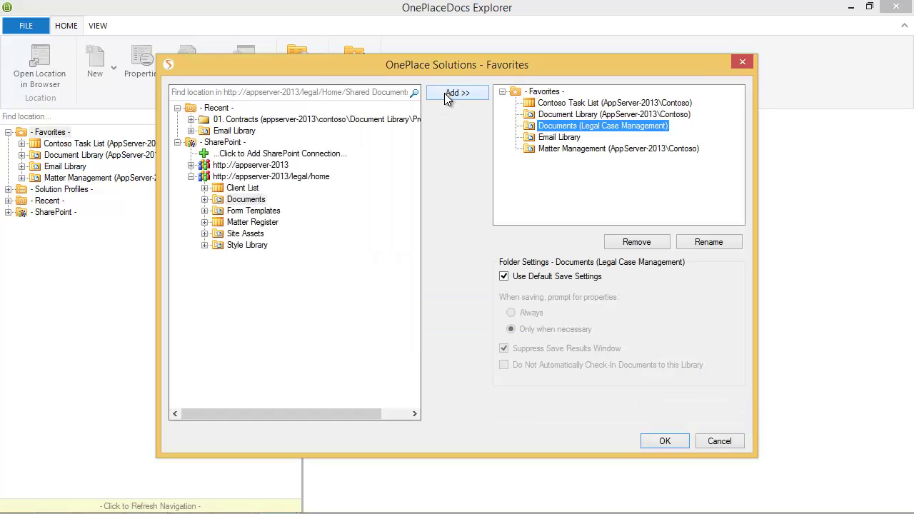
{"action": "left_click", "coordinate": [544, 91]}
{"action": "left_click", "coordinate": [685, 242]}
{"action": "type", "text": "Legal"}
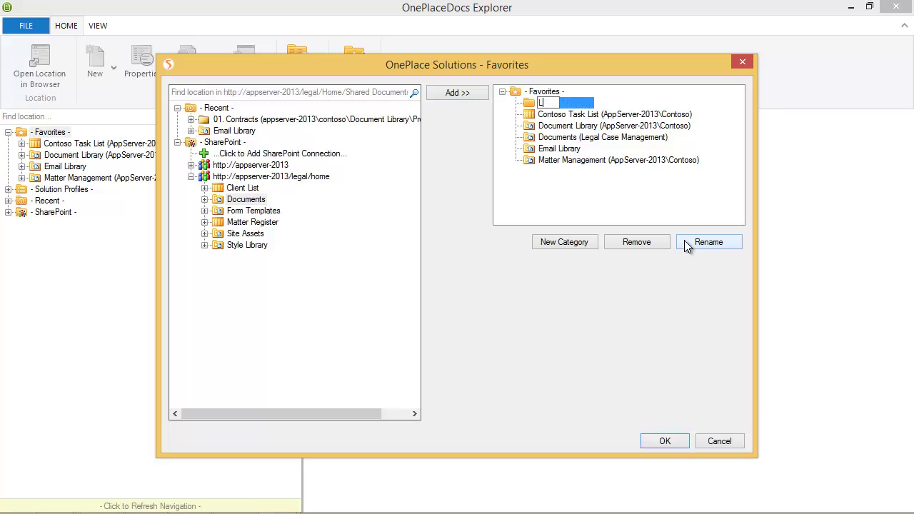
{"action": "key", "text": "Return"}
{"action": "left_click", "coordinate": [576, 137]}
{"action": "left_click_drag", "start_coordinate": [575, 137], "coordinate": [561, 105]}
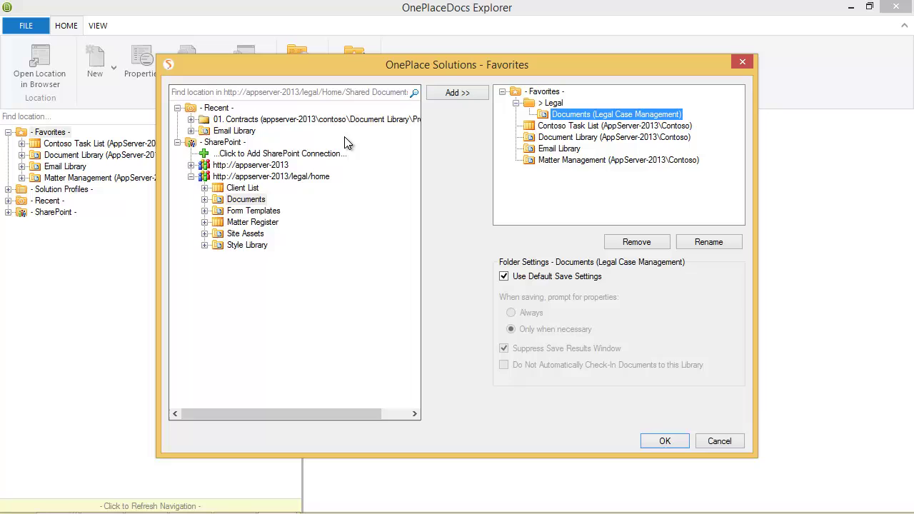
Add the Contoso subsite's Picture Library to the Favorites top level and save the favourites
{"action": "left_click", "coordinate": [191, 165]}
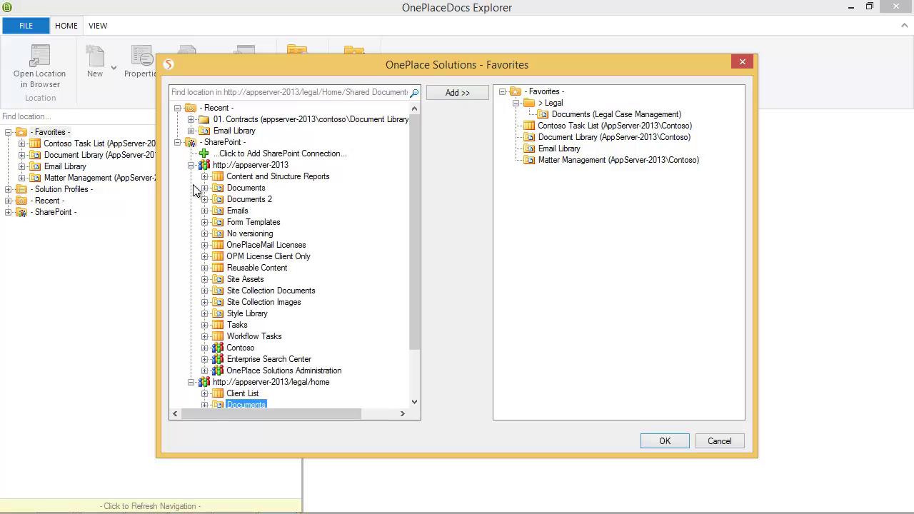
{"action": "left_click", "coordinate": [205, 348]}
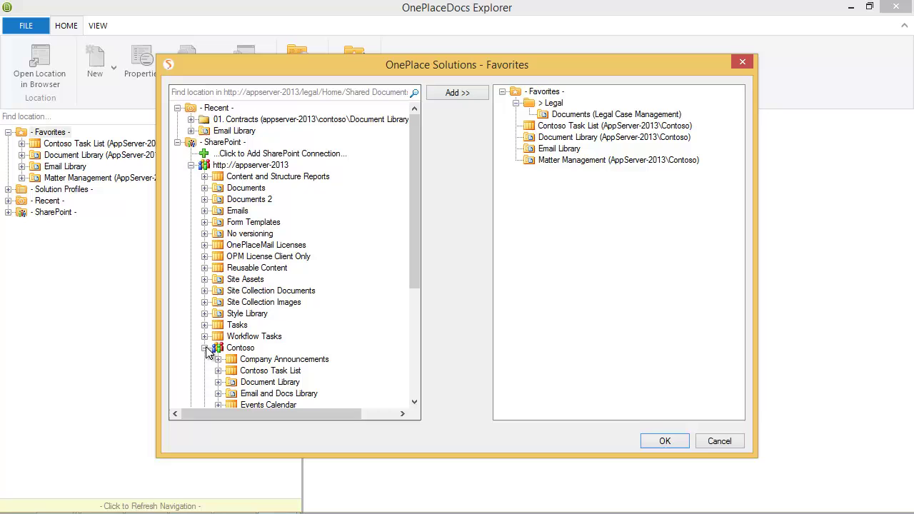
{"action": "scroll", "coordinate": [279, 402], "scroll_direction": "down", "scroll_amount": 1}
{"action": "left_click", "coordinate": [279, 407]}
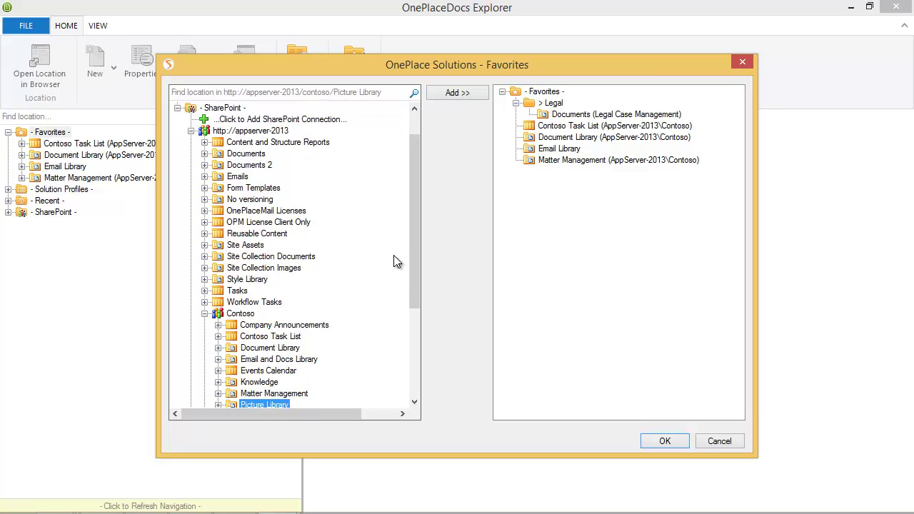
{"action": "left_click", "coordinate": [472, 92]}
{"action": "left_click_drag", "start_coordinate": [556, 122], "coordinate": [542, 96]}
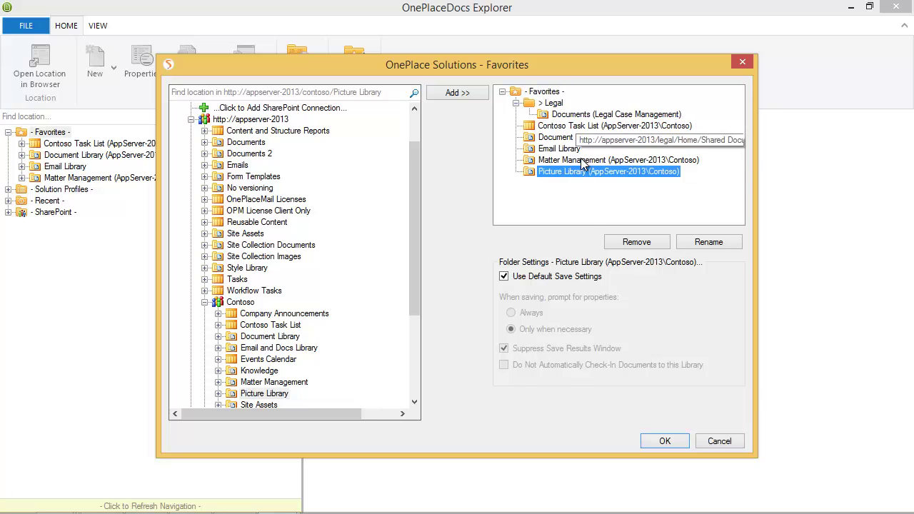
{"action": "left_click", "coordinate": [643, 441]}
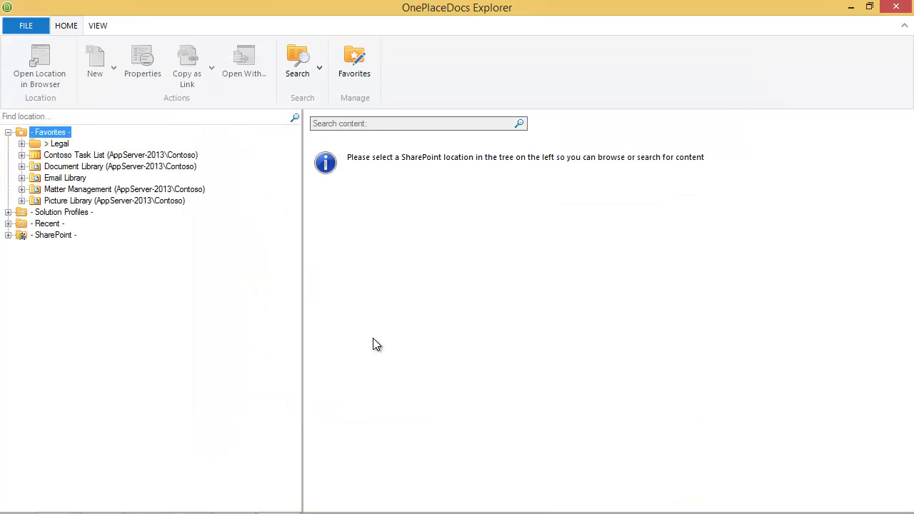
Expand Legal, Recent and SharePoint, browse the Legal Matters profile, then collapse Solution Profiles
{"action": "left_click", "coordinate": [22, 143]}
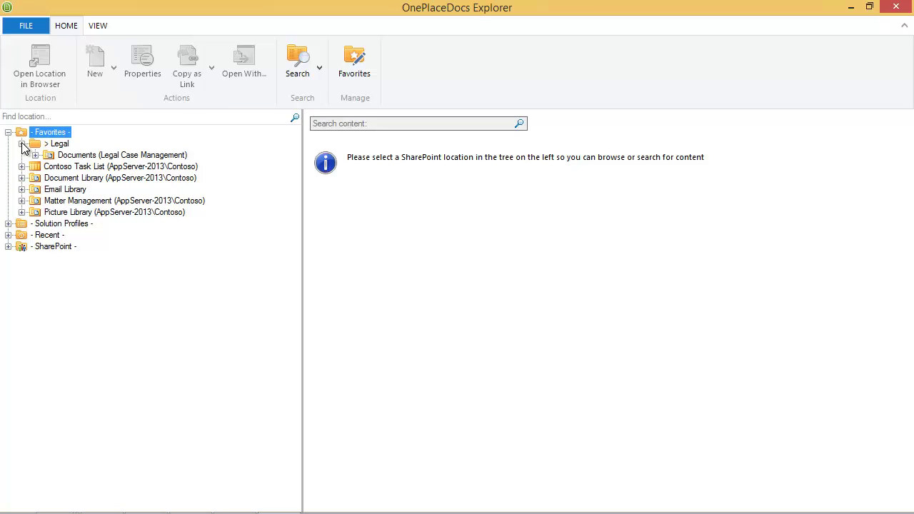
{"action": "left_click", "coordinate": [12, 233]}
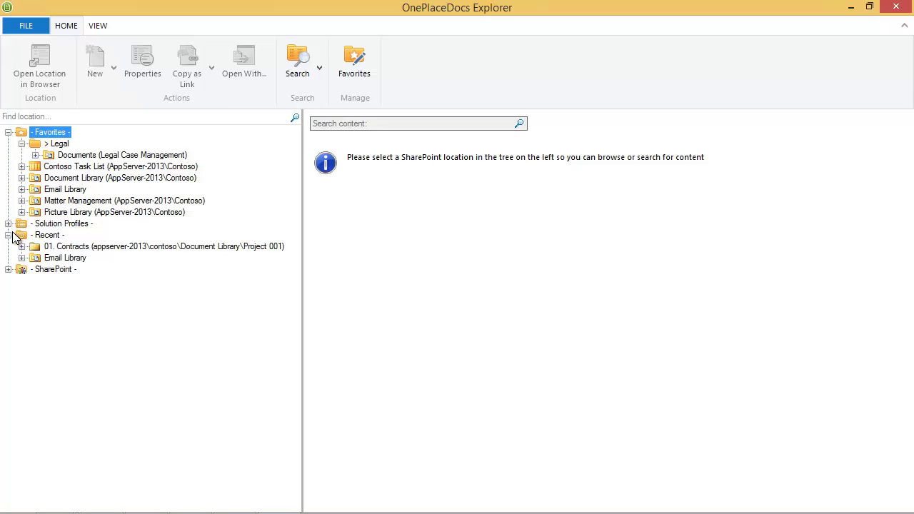
{"action": "left_click", "coordinate": [9, 270]}
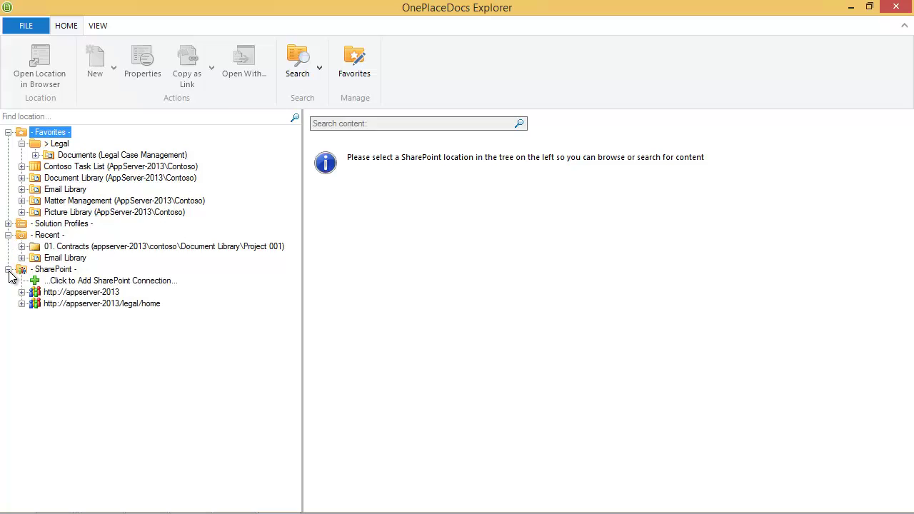
{"action": "left_click", "coordinate": [10, 224]}
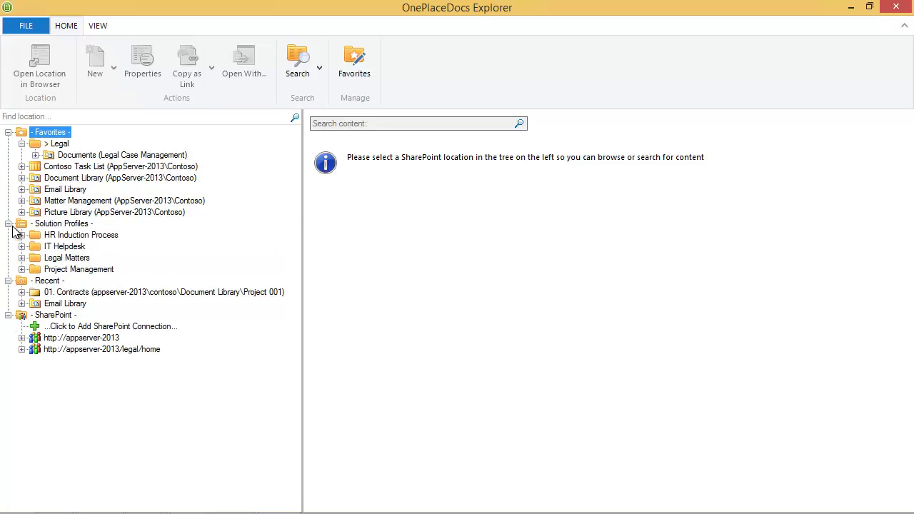
{"action": "left_click", "coordinate": [22, 258]}
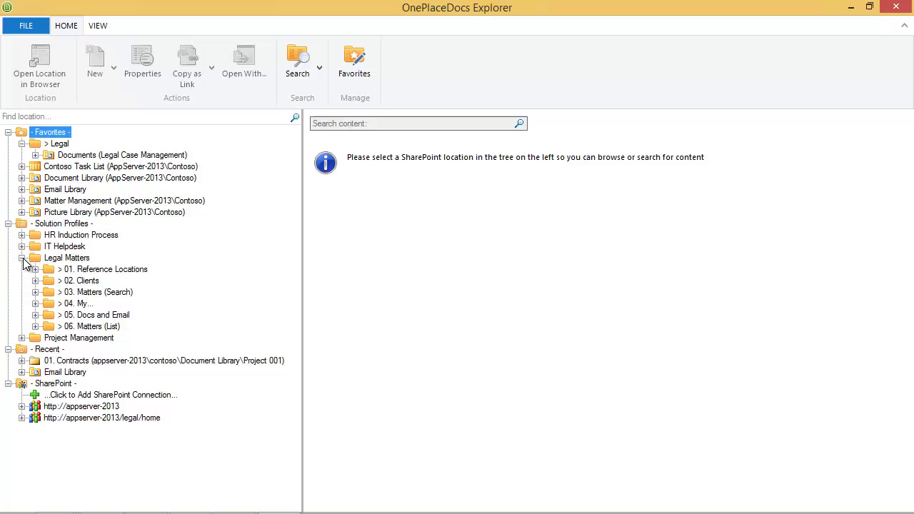
{"action": "left_click", "coordinate": [35, 304]}
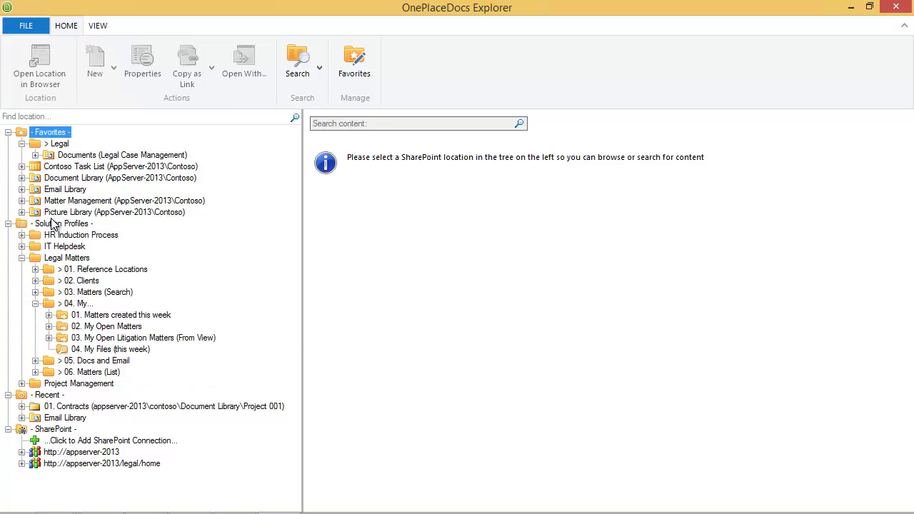
{"action": "left_click", "coordinate": [8, 223]}
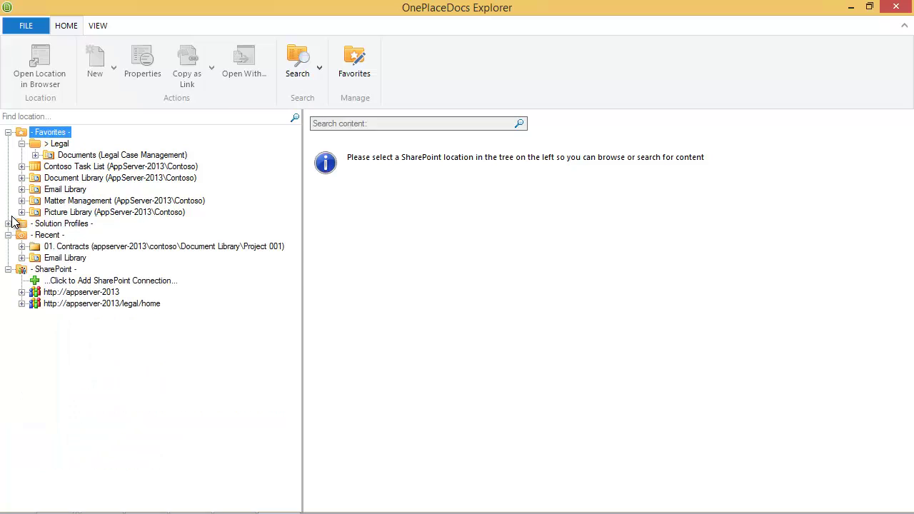
Show the contents of Document Library > Project 001 > 01. Contracts
{"action": "left_click", "coordinate": [22, 144]}
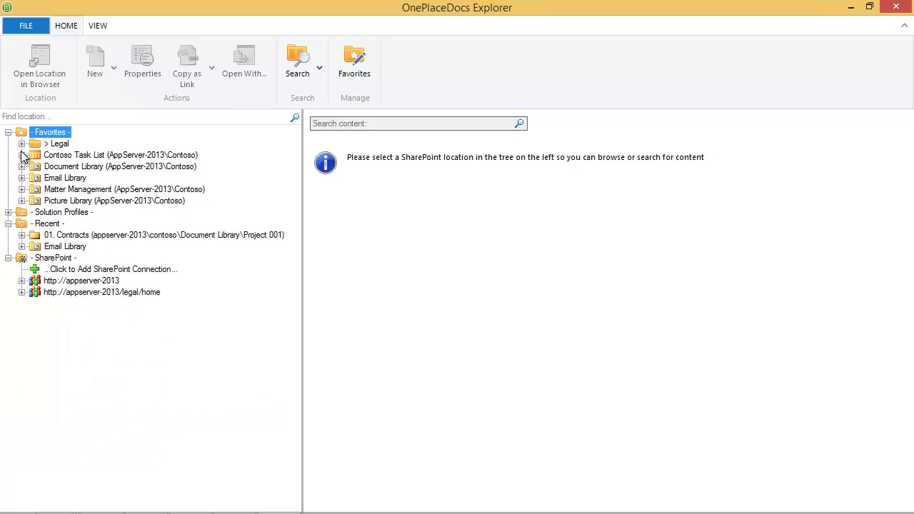
{"action": "left_click", "coordinate": [22, 166]}
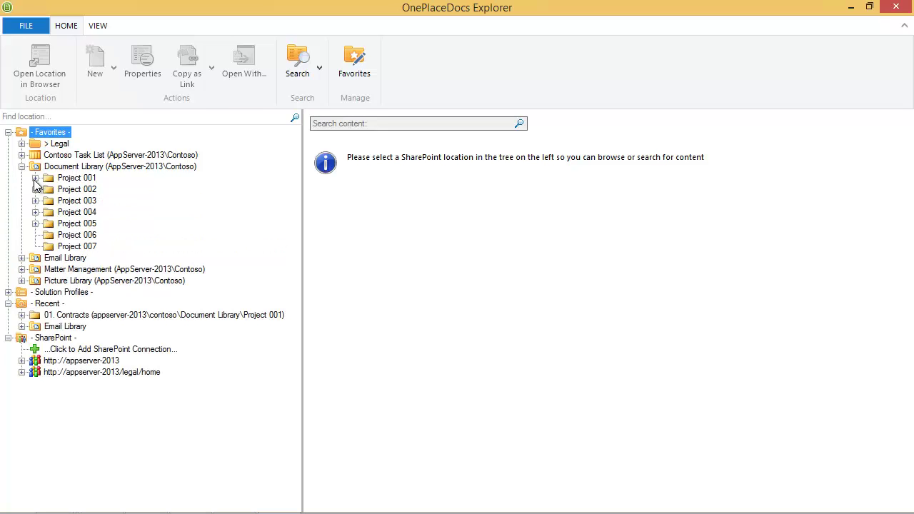
{"action": "left_click", "coordinate": [35, 178]}
{"action": "left_click", "coordinate": [94, 189]}
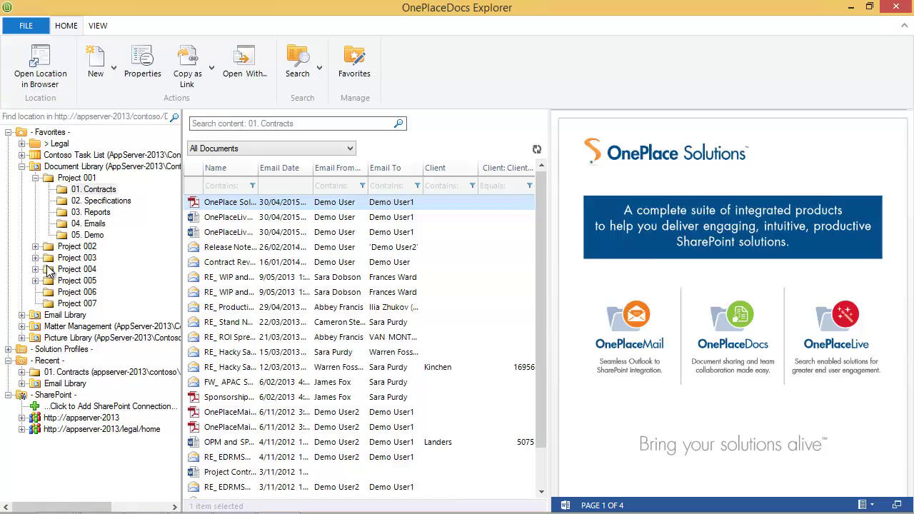
Create a new matter titled 'ABC' under Matter Management
{"action": "left_click", "coordinate": [22, 327]}
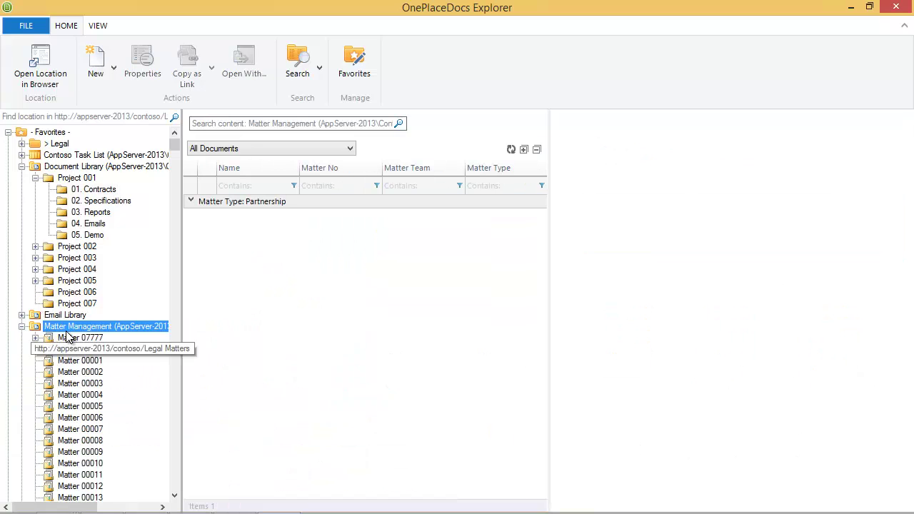
{"action": "right_click", "coordinate": [69, 333]}
{"action": "left_click", "coordinate": [118, 374]}
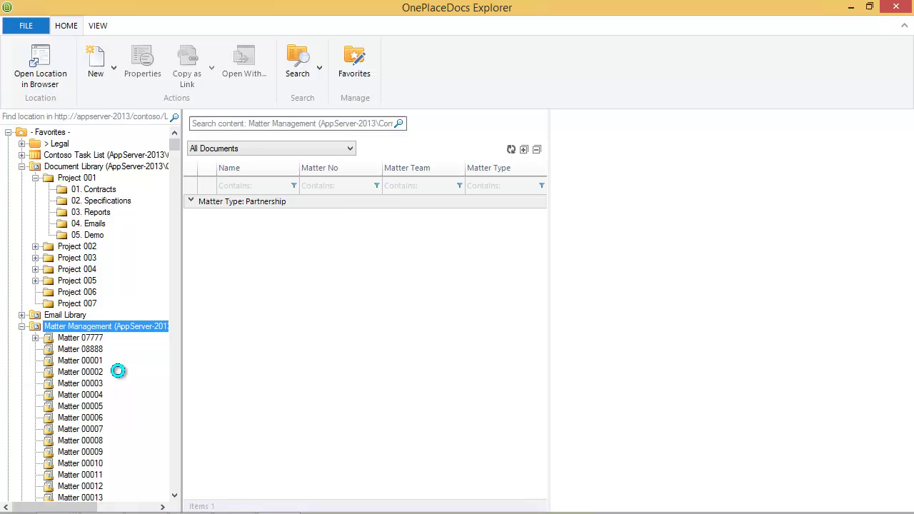
{"action": "left_click", "coordinate": [411, 187]}
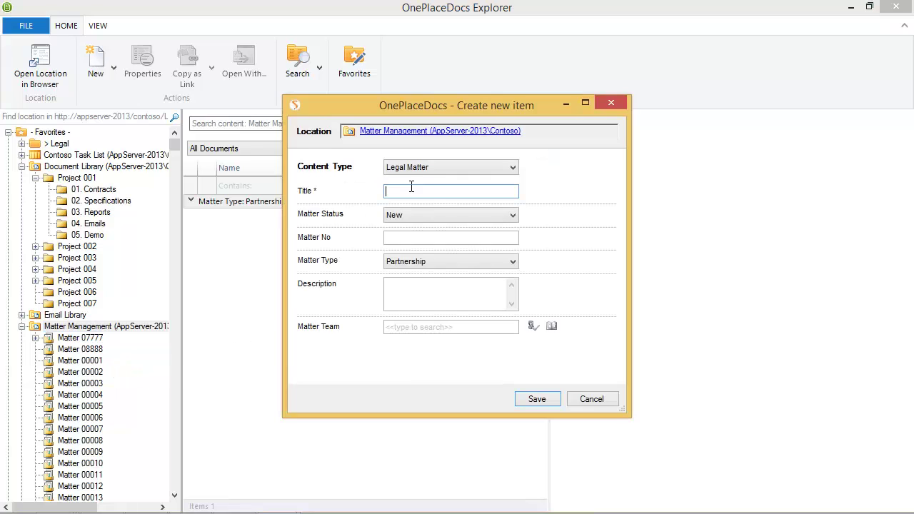
{"action": "left_click", "coordinate": [532, 398]}
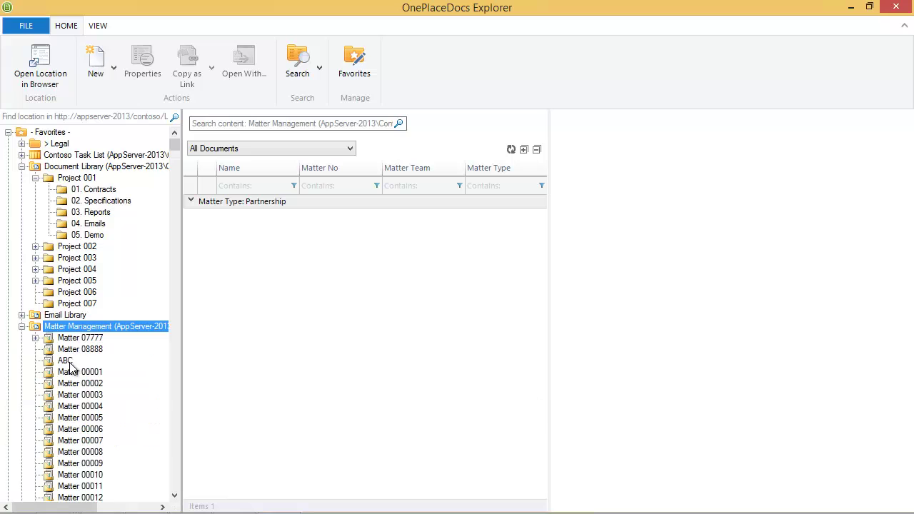
Group 01. Contracts by sender (By From) and preview the OnePlace Solutions PDF
{"action": "left_click", "coordinate": [94, 192]}
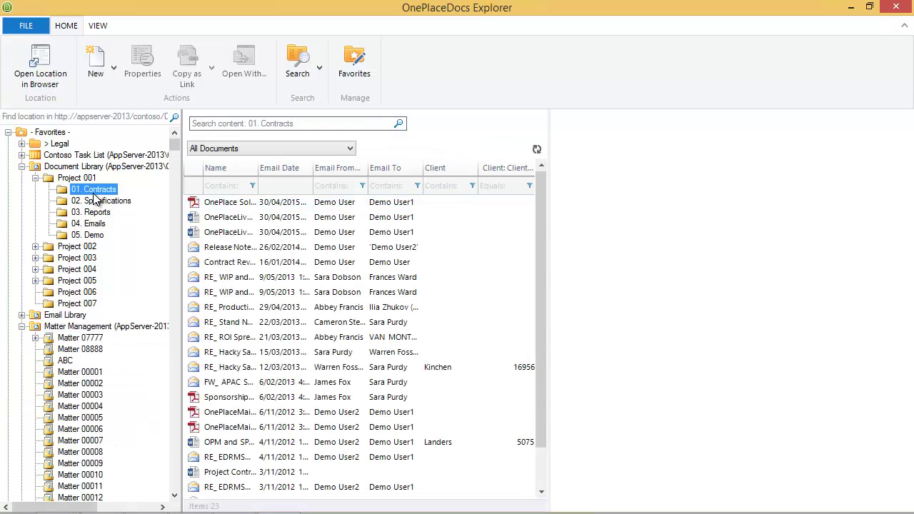
{"action": "left_click", "coordinate": [233, 205]}
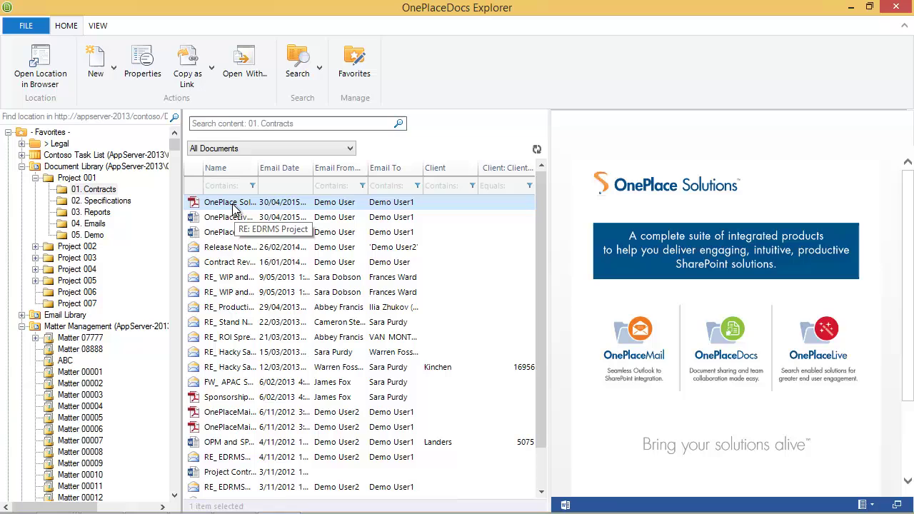
{"action": "left_click", "coordinate": [235, 150]}
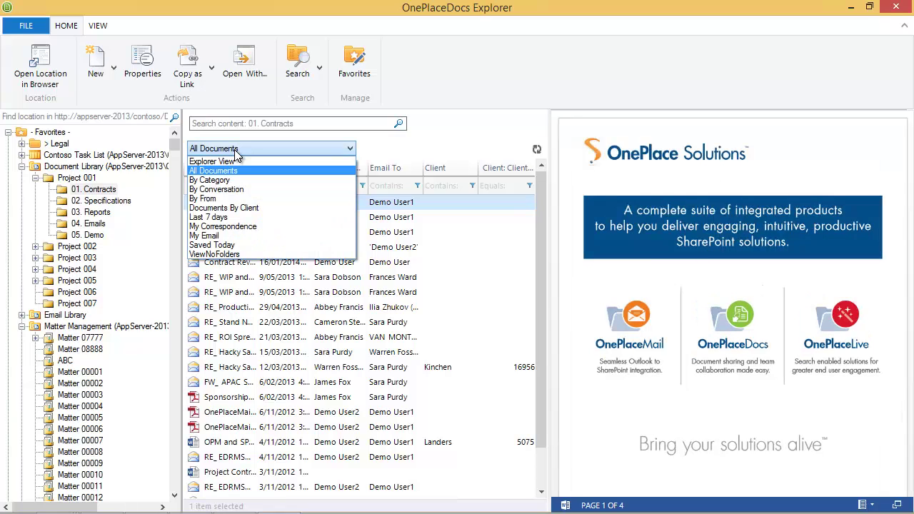
{"action": "left_click", "coordinate": [229, 199]}
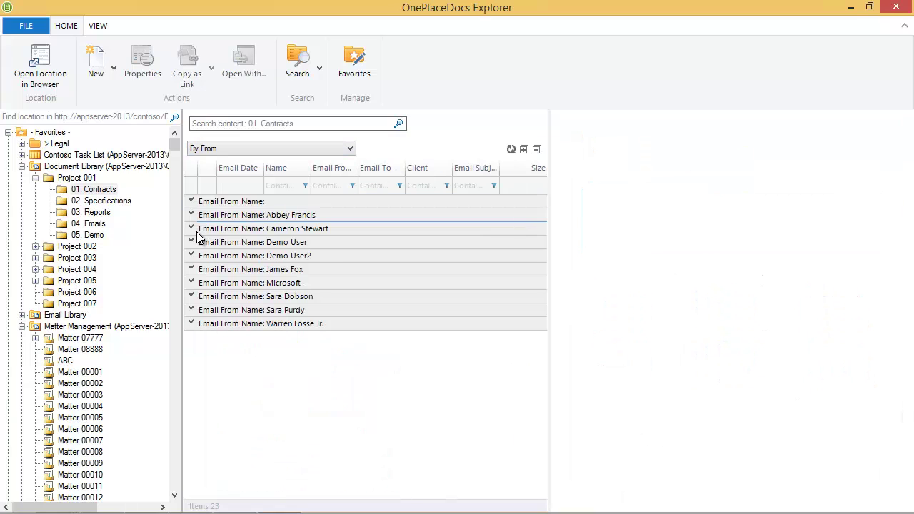
{"action": "left_click", "coordinate": [190, 229]}
{"action": "left_click", "coordinate": [191, 257]}
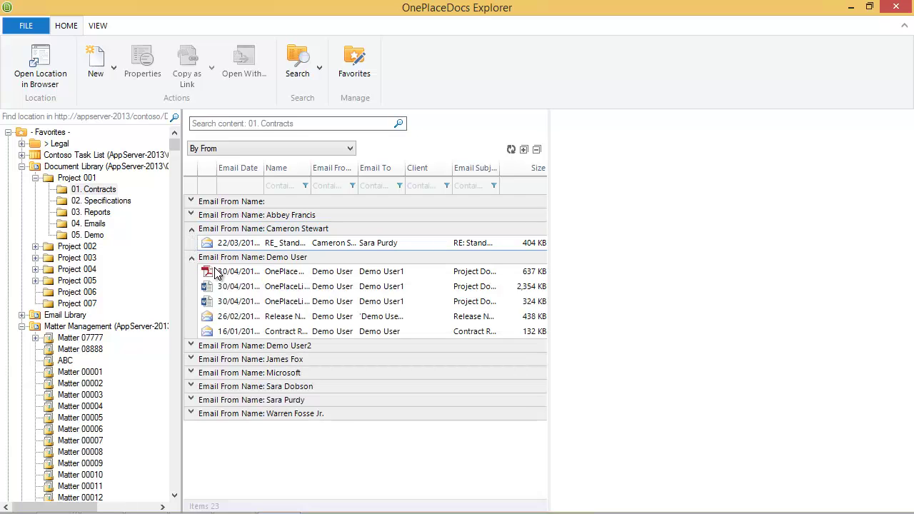
{"action": "left_click", "coordinate": [234, 274]}
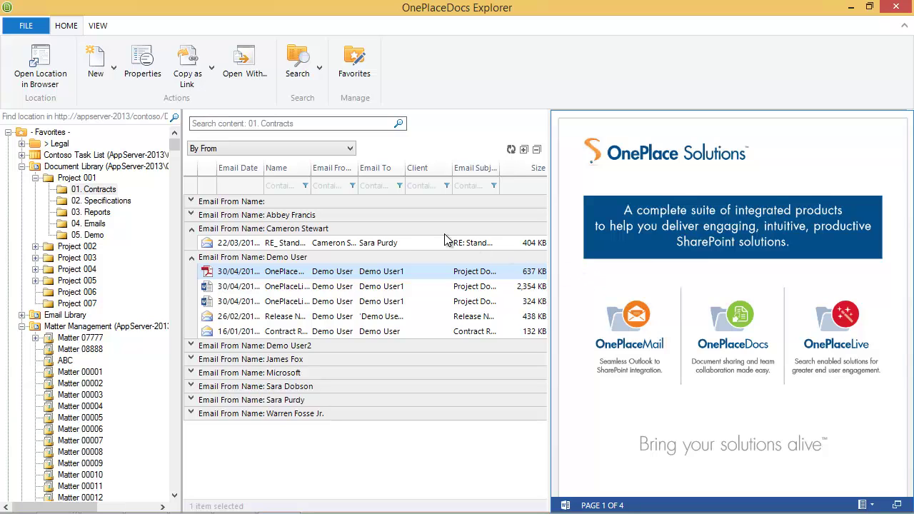
Filter the Name column by 'oneplacel' and preview the second OnePlaceLive document
{"action": "left_click", "coordinate": [294, 186]}
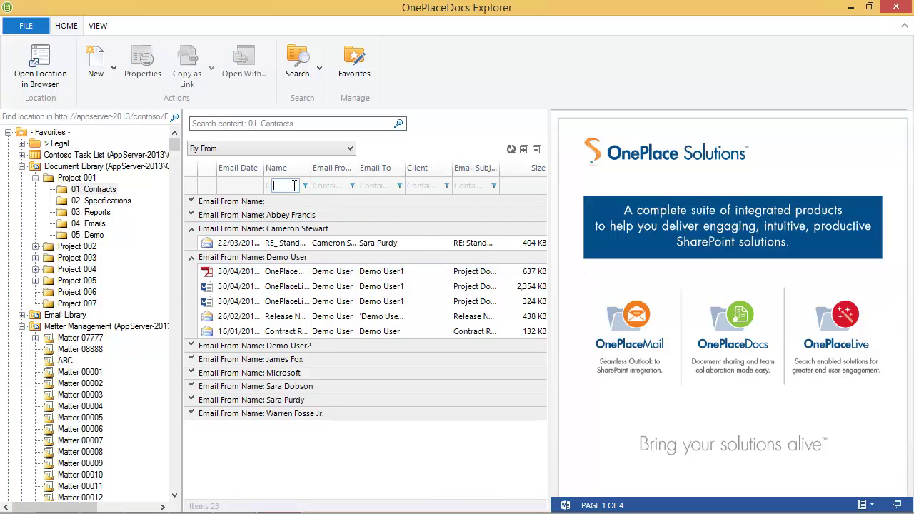
{"action": "type", "text": "o"}
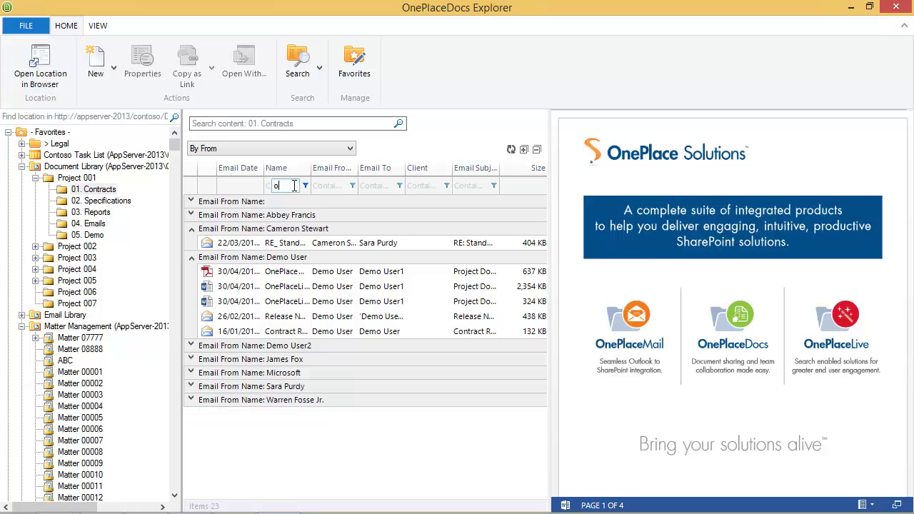
{"action": "type", "text": "neplacel"}
{"action": "left_click", "coordinate": [291, 230]}
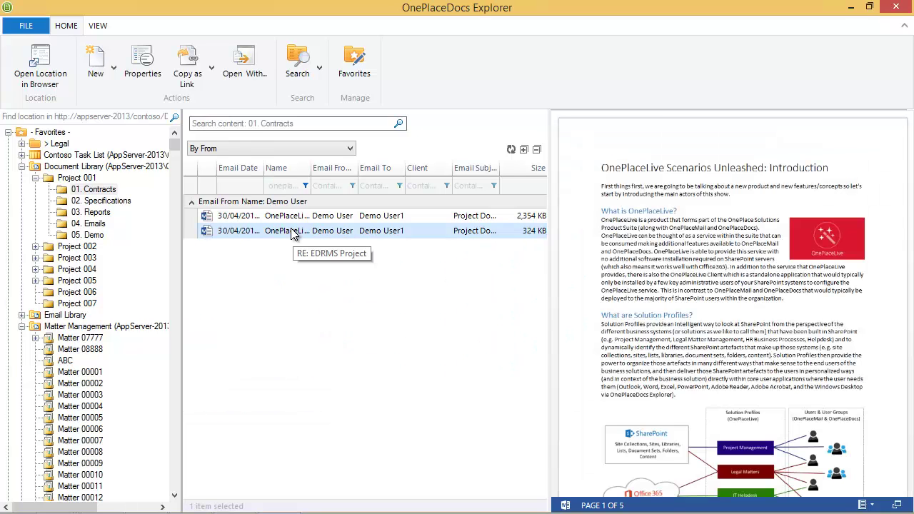
Search content for 'contract', open then cancel the licence agreement in Word, and clear the search
{"action": "left_click", "coordinate": [243, 125]}
{"action": "type", "text": "contract"}
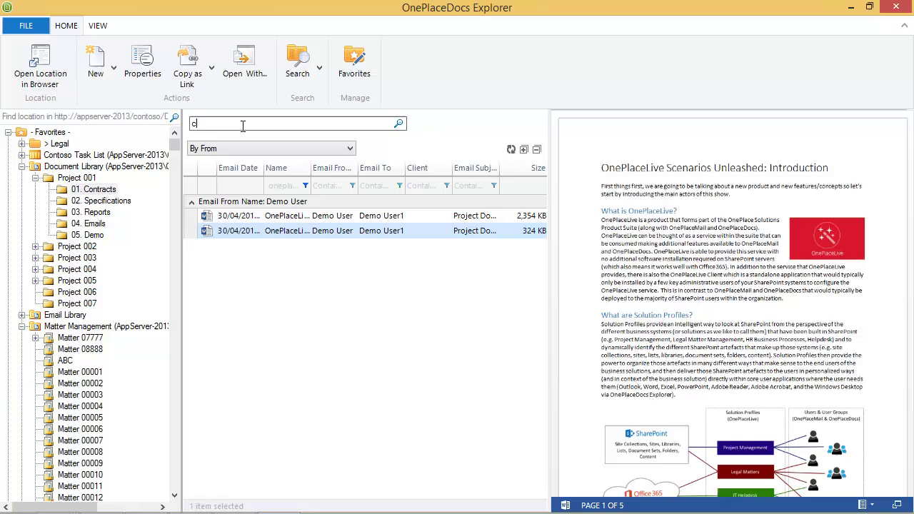
{"action": "left_click", "coordinate": [398, 124]}
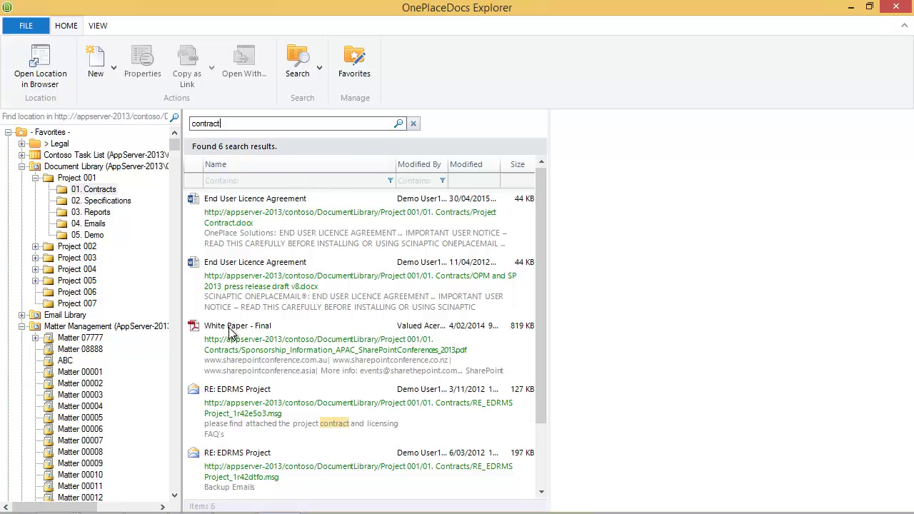
{"action": "left_click", "coordinate": [308, 226]}
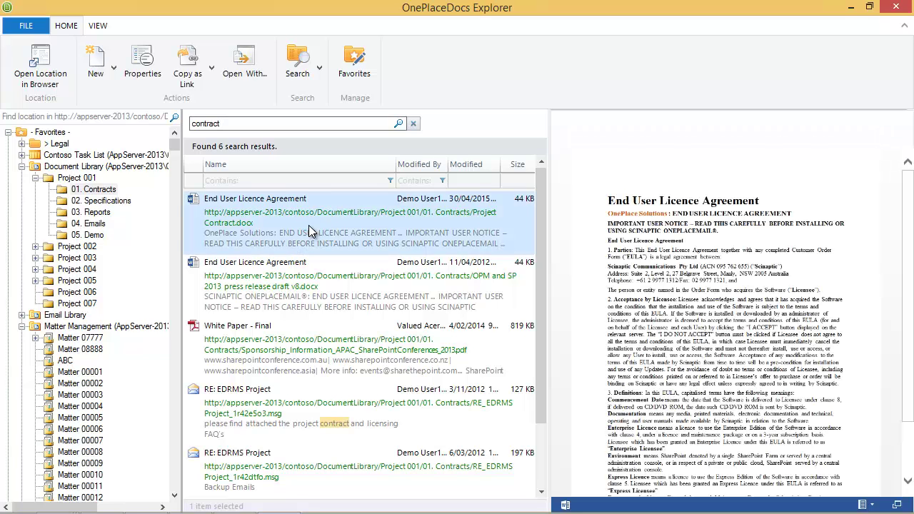
{"action": "double_click", "coordinate": [308, 224]}
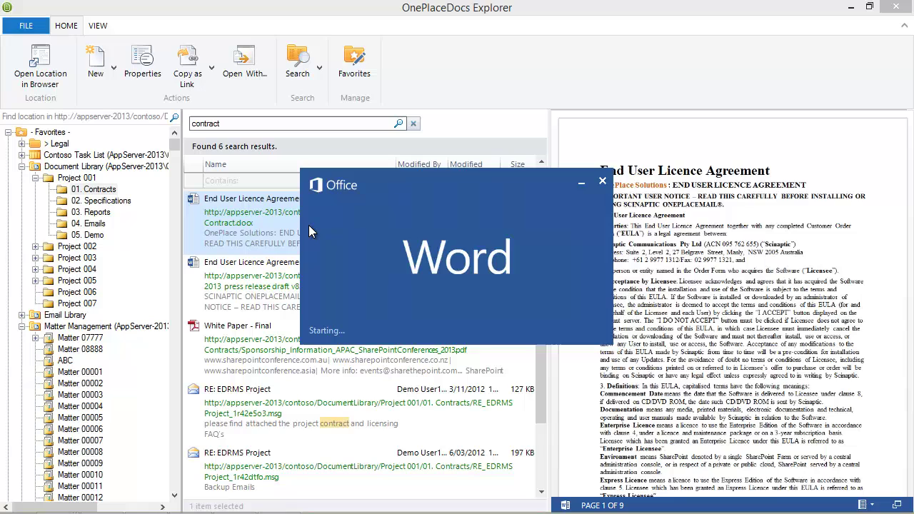
{"action": "left_click", "coordinate": [603, 183]}
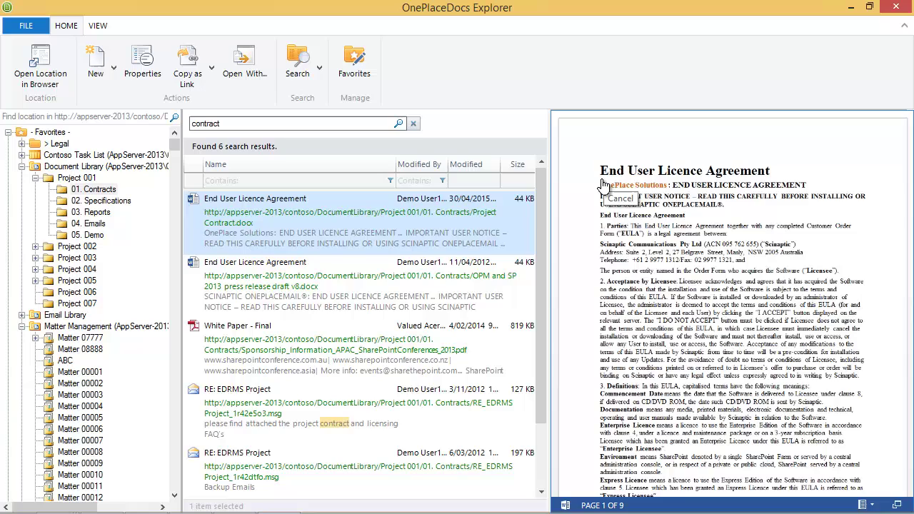
{"action": "left_click", "coordinate": [412, 122]}
Open J0386485.png in Paint with Open With
{"action": "left_click", "coordinate": [241, 462]}
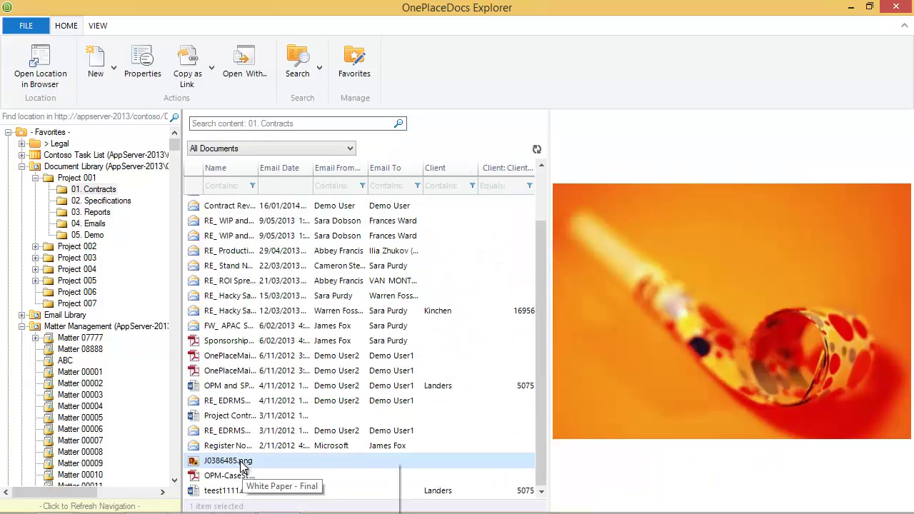
{"action": "right_click", "coordinate": [242, 463]}
{"action": "left_click", "coordinate": [303, 502]}
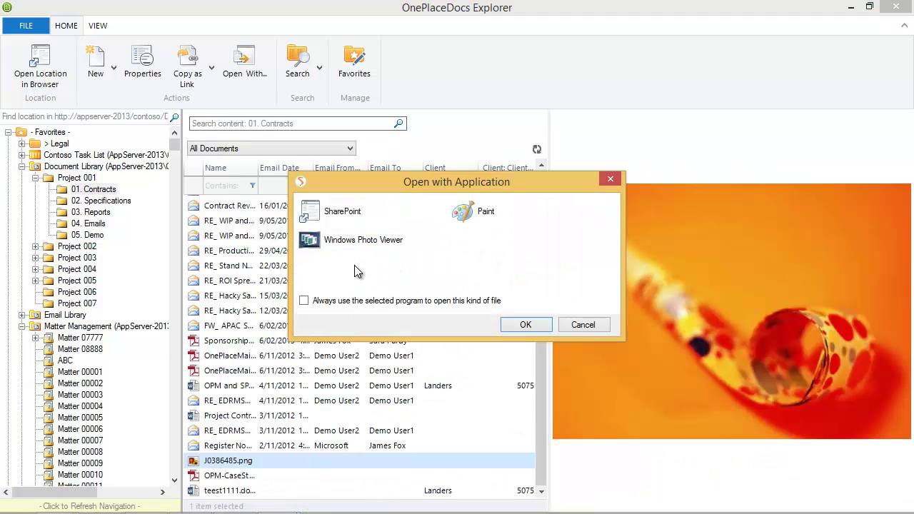
{"action": "left_click", "coordinate": [461, 214]}
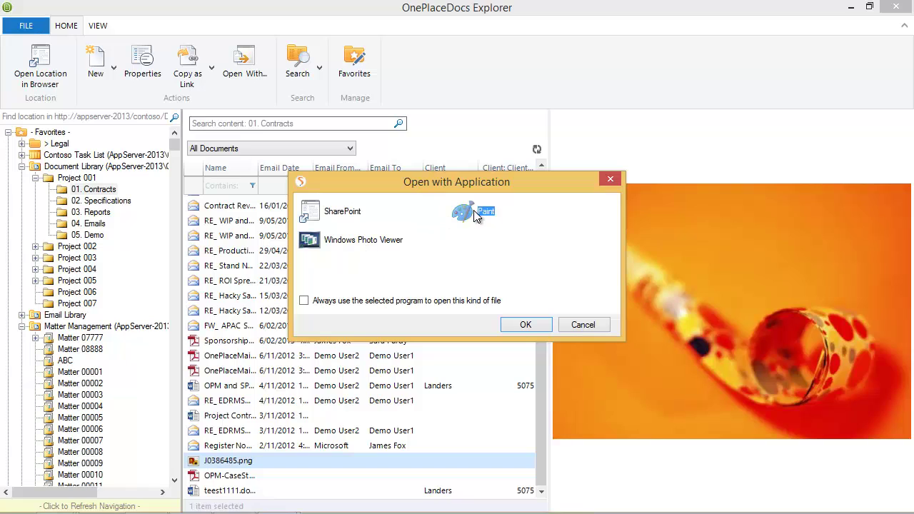
{"action": "left_click", "coordinate": [525, 325]}
Draw two black lines on the picture, save it, close Paint and refresh to preview it
{"action": "mouse_move", "coordinate": [180, 153]}
{"action": "left_mouse_down"}
{"action": "mouse_move", "coordinate": [261, 200]}
{"action": "mouse_move", "coordinate": [399, 230]}
{"action": "left_mouse_up"}
{"action": "mouse_move", "coordinate": [224, 134]}
{"action": "left_mouse_down"}
{"action": "mouse_move", "coordinate": [400, 180]}
{"action": "mouse_move", "coordinate": [437, 204]}
{"action": "left_mouse_up"}
{"action": "left_click", "coordinate": [35, 33]}
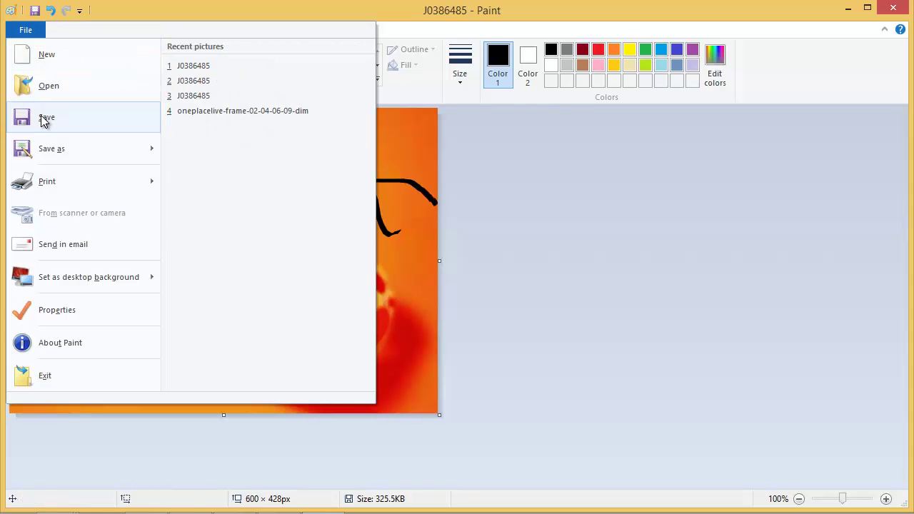
{"action": "left_click", "coordinate": [41, 121]}
{"action": "key", "text": "alt+F4"}
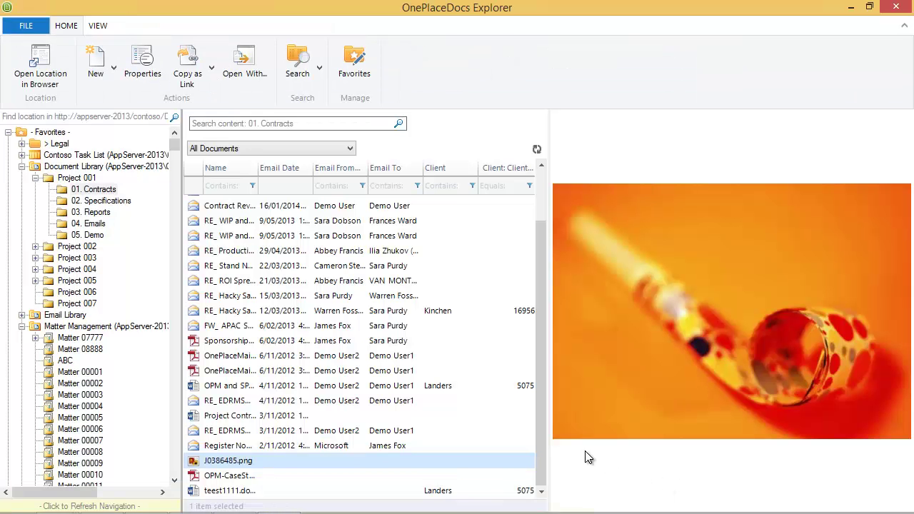
{"action": "left_click", "coordinate": [537, 150]}
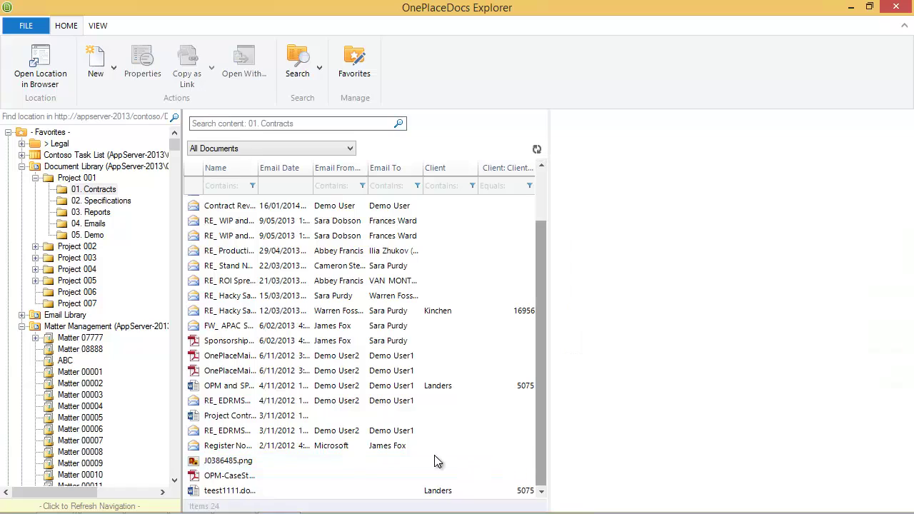
{"action": "left_click", "coordinate": [255, 460]}
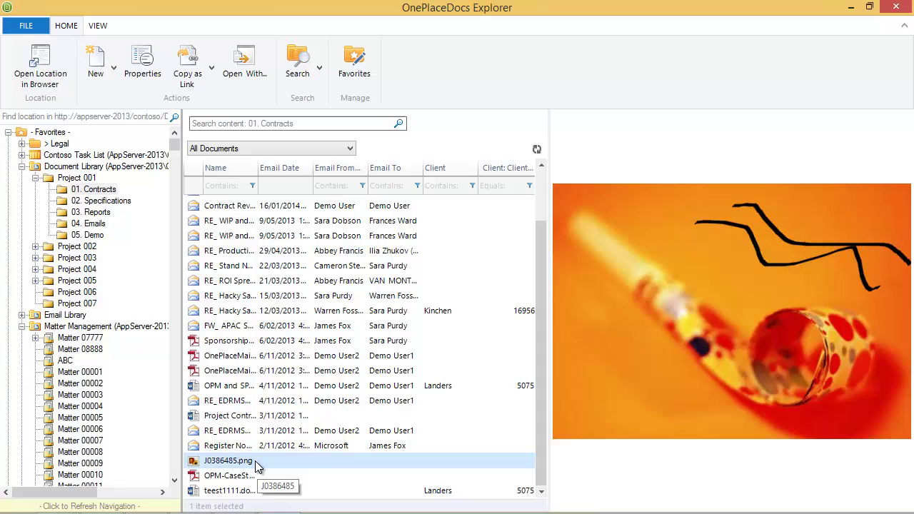
Open 01. Contracts in the browser and show J0386485.png's details callout
{"action": "left_click", "coordinate": [52, 87]}
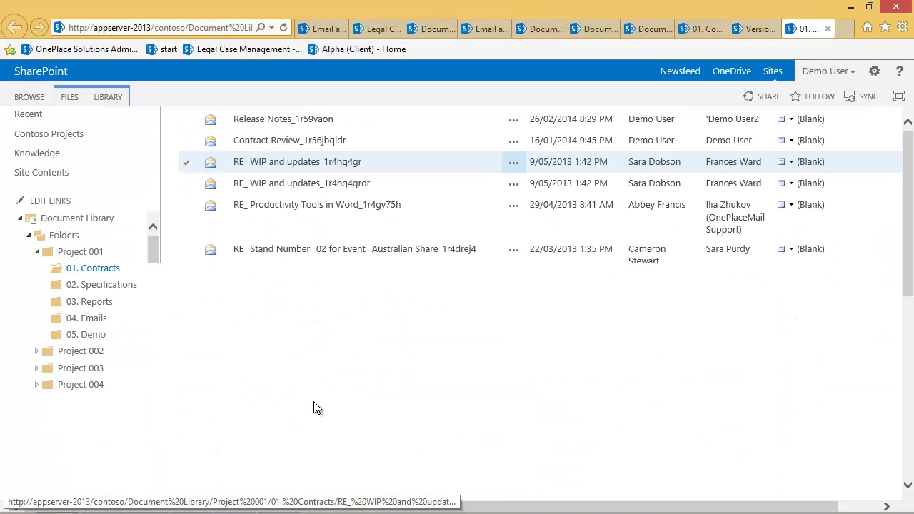
{"action": "scroll", "coordinate": [316, 408], "scroll_direction": "down", "scroll_amount": 3}
{"action": "left_click", "coordinate": [511, 424]}
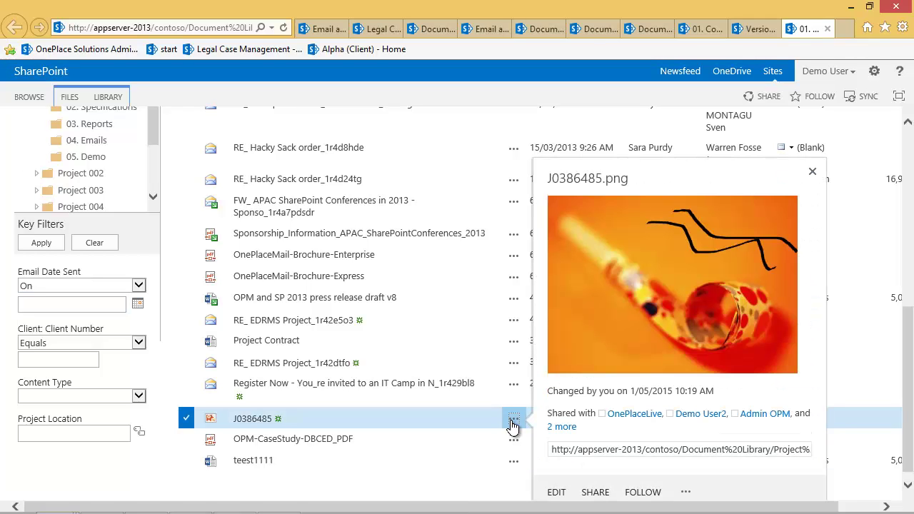
Open the Project Contract - V2 Signed.docx email attachment from Outlook in Word
{"action": "left_click", "coordinate": [850, 7]}
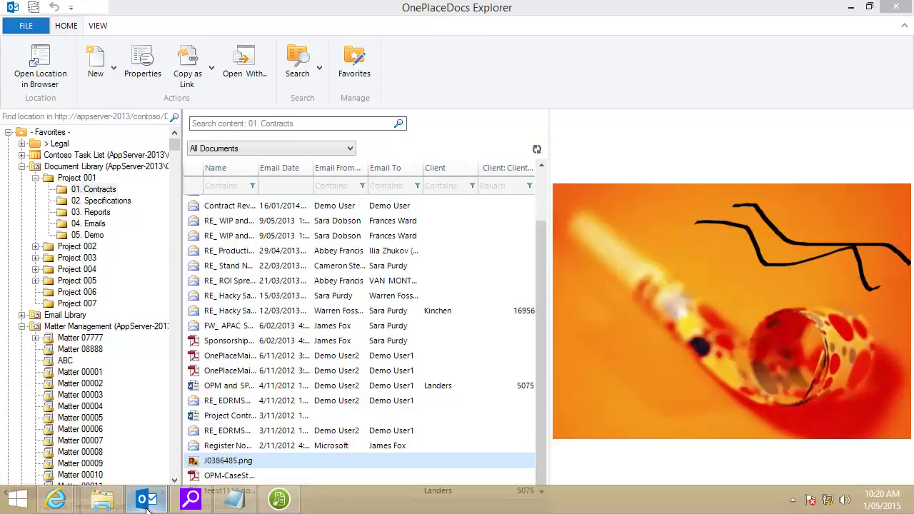
{"action": "left_click", "coordinate": [146, 502]}
{"action": "left_click", "coordinate": [738, 220]}
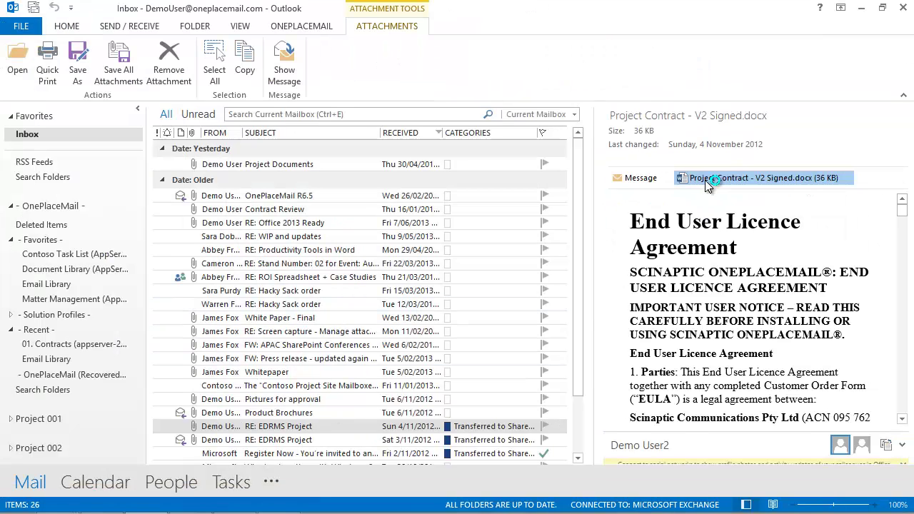
{"action": "double_click", "coordinate": [704, 180]}
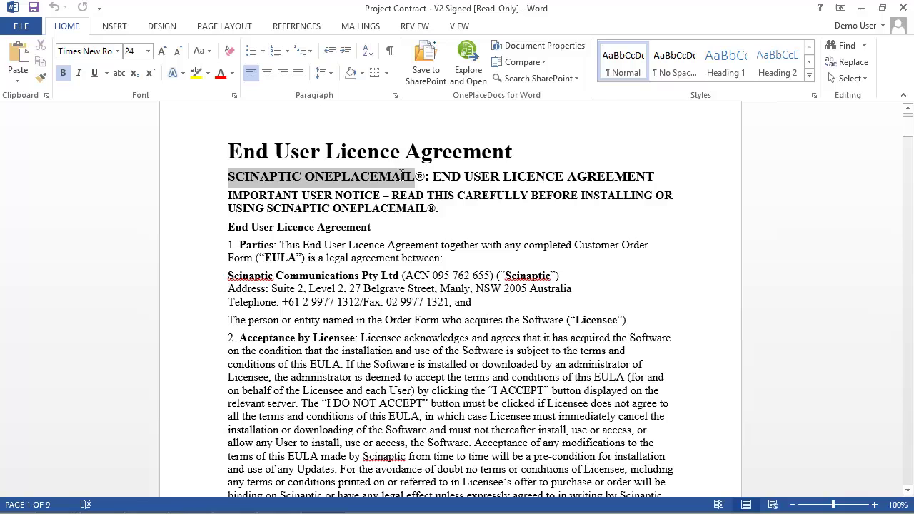
Replace 'SCINAPTIC ONEPLACEMAIL®: ' with 'OnePlace Solutions' and colour it dark orange
{"action": "left_click_drag", "start_coordinate": [401, 174], "coordinate": [424, 174]}
{"action": "type", "text": "OnePlace Solution"}
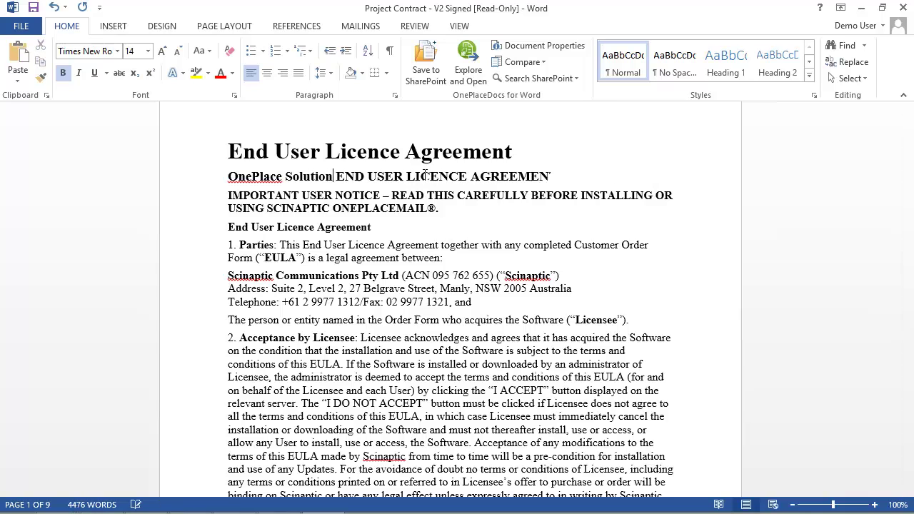
{"action": "type", "text": "s"}
{"action": "key", "text": "shift+Home"}
{"action": "left_click", "coordinate": [232, 73]}
{"action": "left_click", "coordinate": [281, 163]}
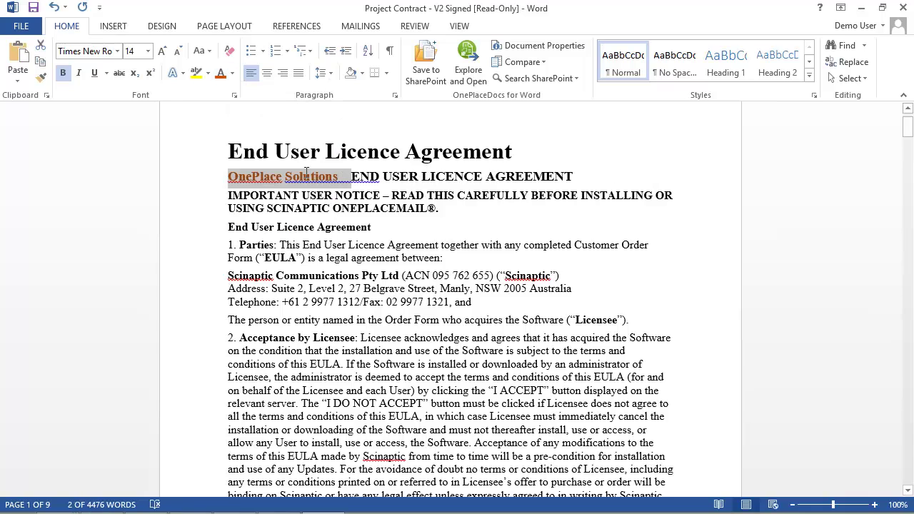
{"action": "left_click", "coordinate": [306, 175]}
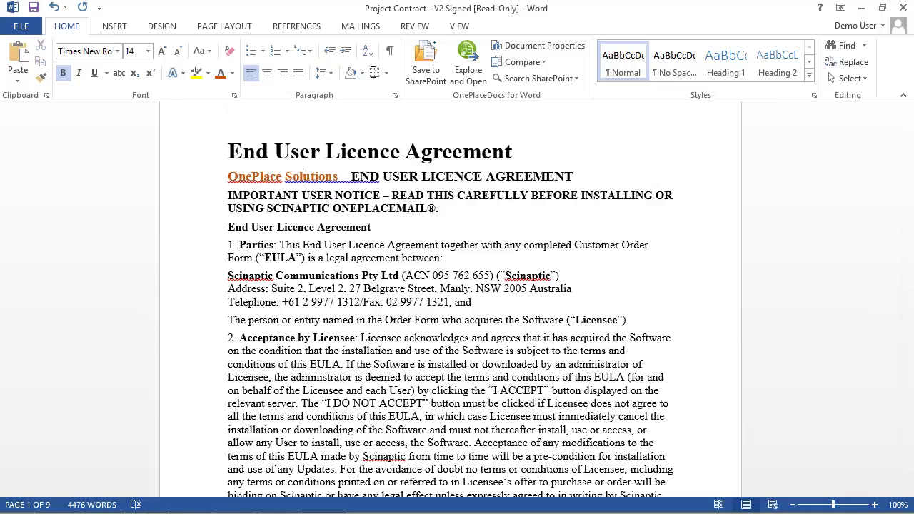
Save the edited contract to 01. Contracts, replacing the existing Project Contract.docx
{"action": "left_click", "coordinate": [424, 61]}
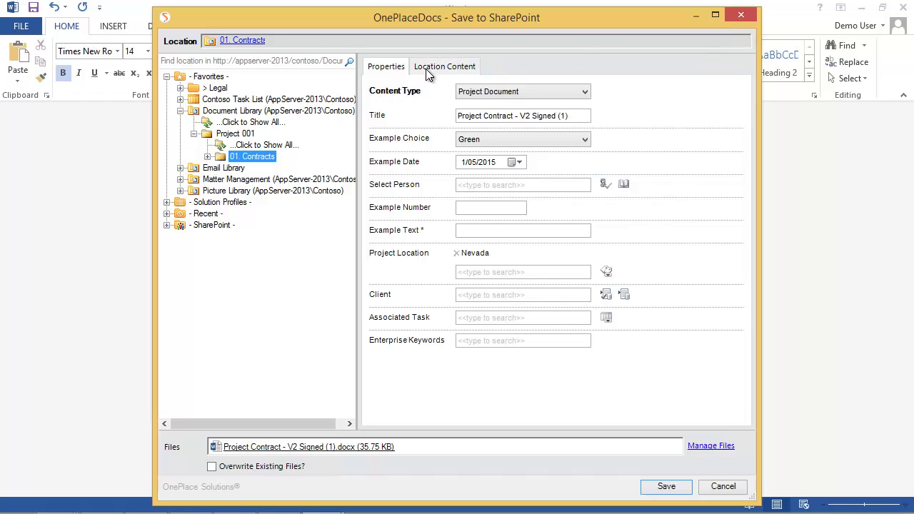
{"action": "left_click", "coordinate": [428, 68]}
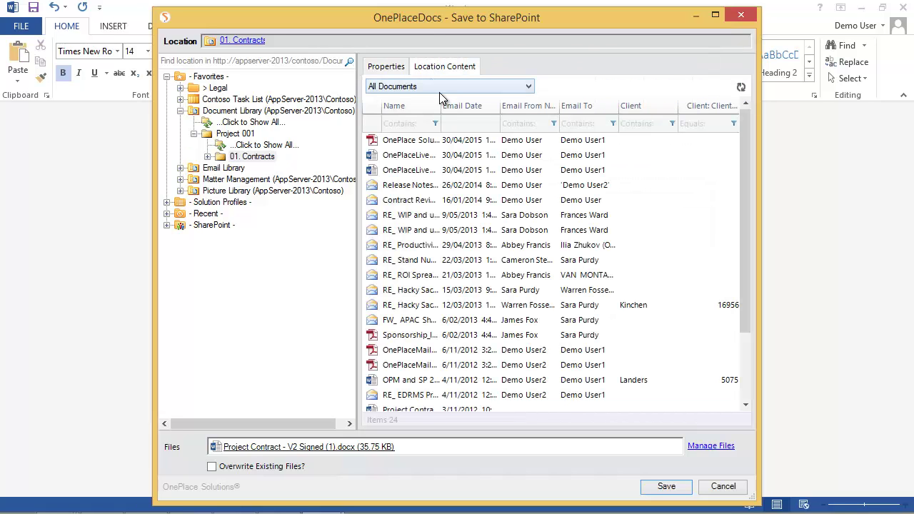
{"action": "left_click_drag", "start_coordinate": [441, 106], "coordinate": [554, 106]}
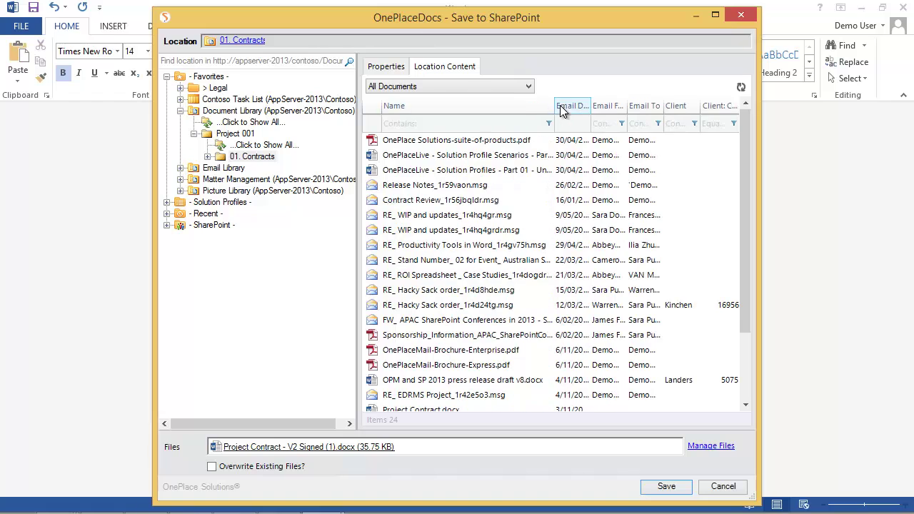
{"action": "left_click", "coordinate": [459, 123]}
{"action": "type", "text": "co"}
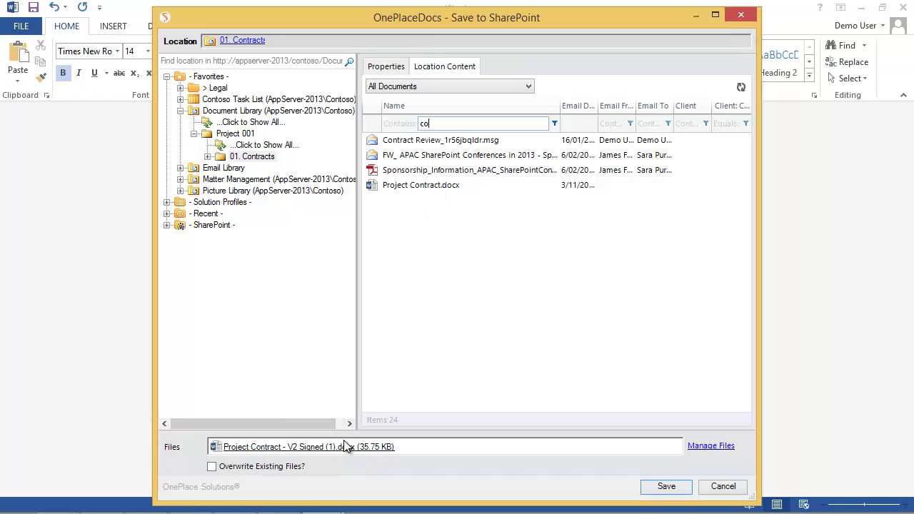
{"action": "right_click", "coordinate": [432, 190]}
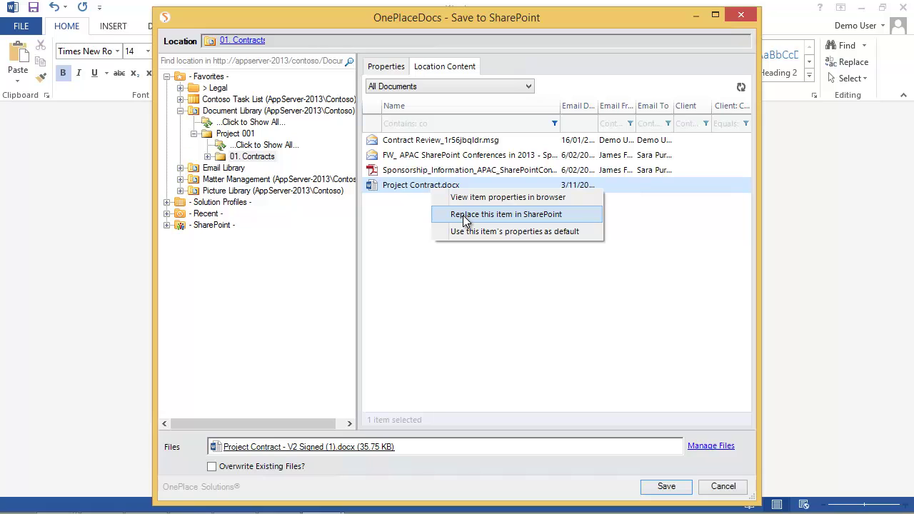
{"action": "left_click", "coordinate": [465, 215]}
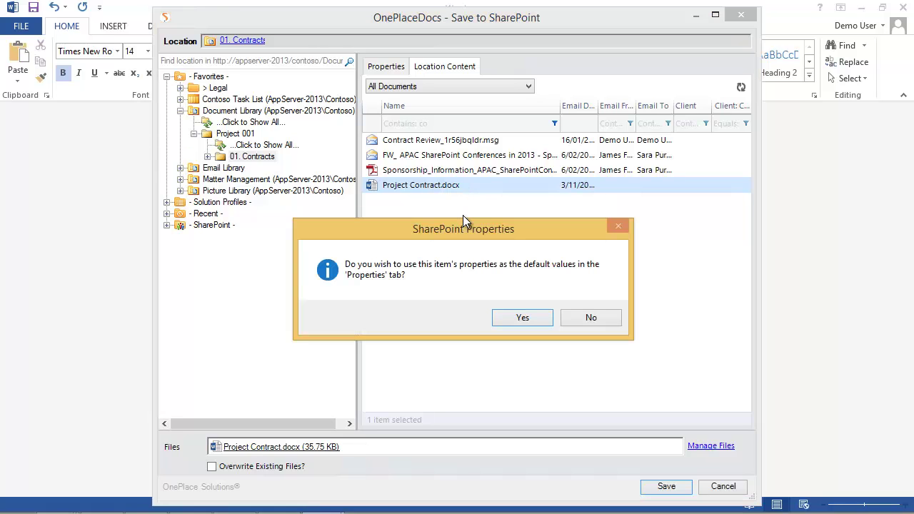
Reuse the existing item's properties, set Example Number to 7777, add Manly as a location, and save
{"action": "left_click", "coordinate": [532, 318]}
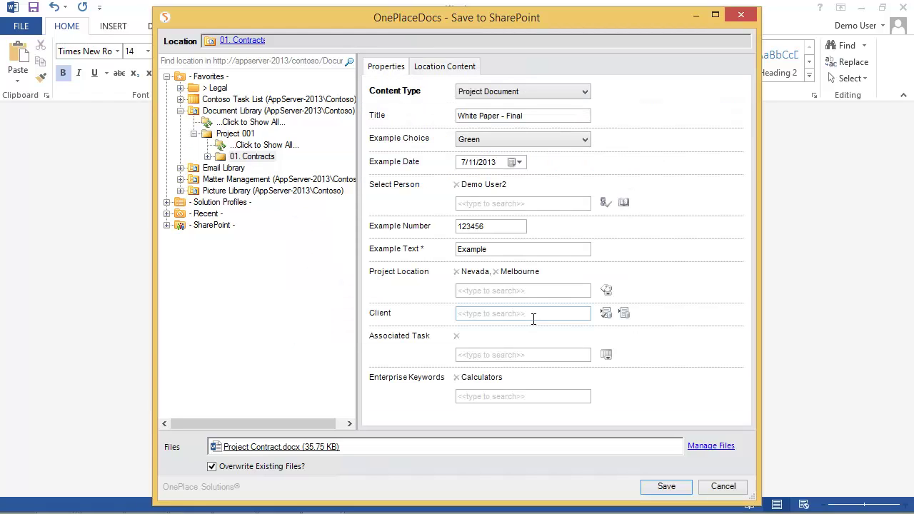
{"action": "left_click", "coordinate": [492, 224]}
{"action": "type", "text": "7777"}
{"action": "left_click", "coordinate": [497, 290]}
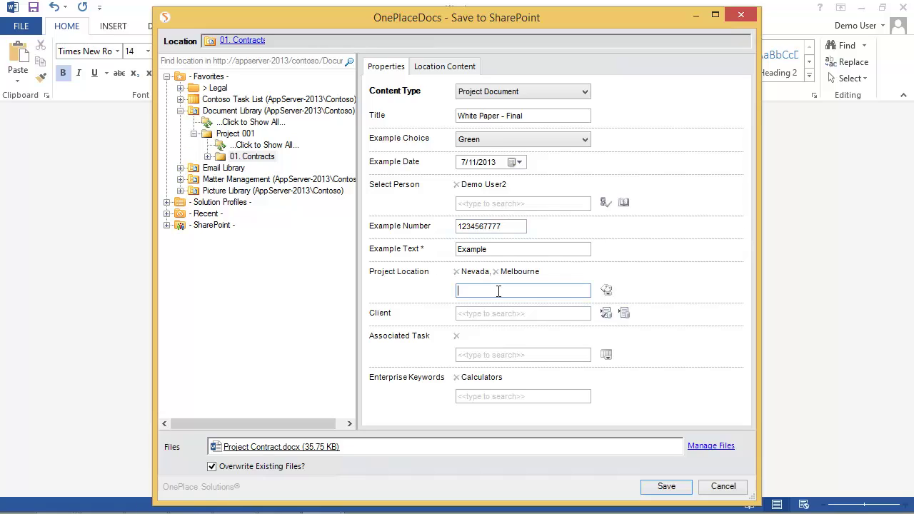
{"action": "type", "text": "manly"}
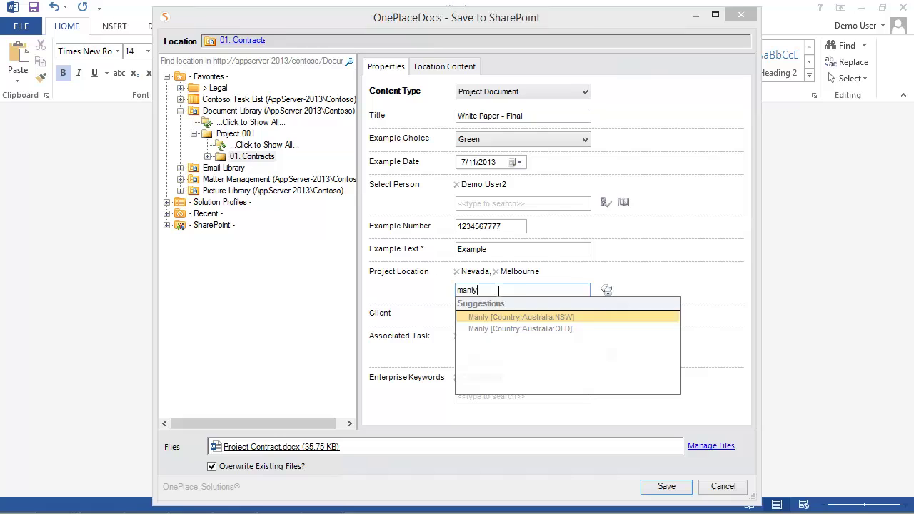
{"action": "key", "text": "Return"}
{"action": "left_click", "coordinate": [665, 486]}
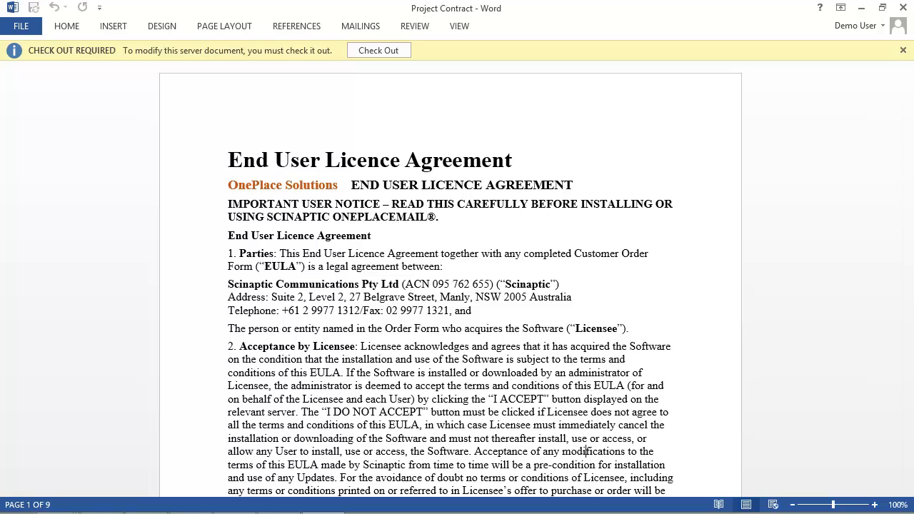
Close the reopened Word contract and bring up the actions for Project Contract.docx in 01. Contracts
{"action": "left_click", "coordinate": [903, 7]}
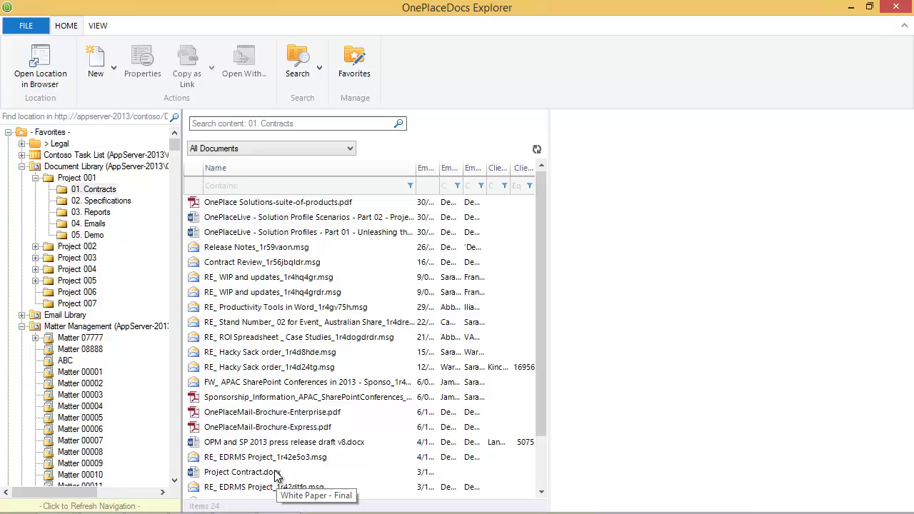
{"action": "left_click", "coordinate": [277, 472]}
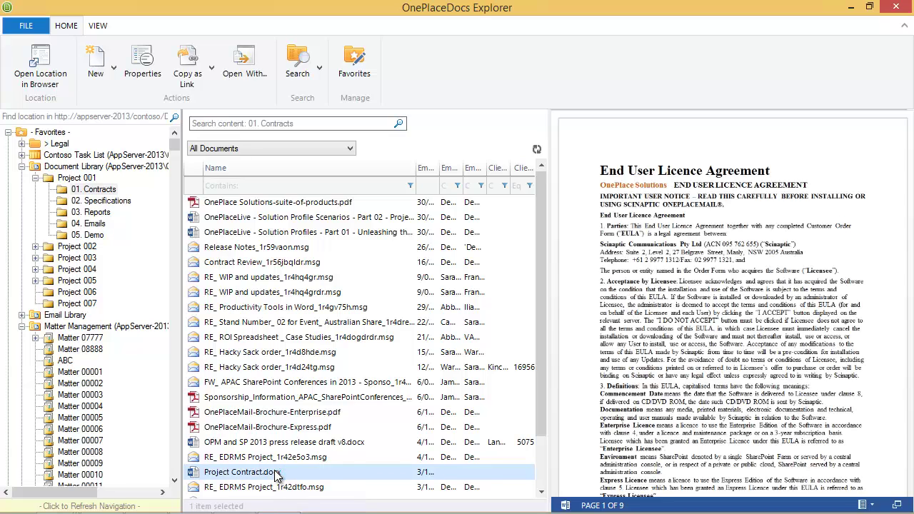
{"action": "right_click", "coordinate": [277, 474]}
View the contract's properties in the browser and confirm Manly under Project Location
{"action": "left_click", "coordinate": [332, 427]}
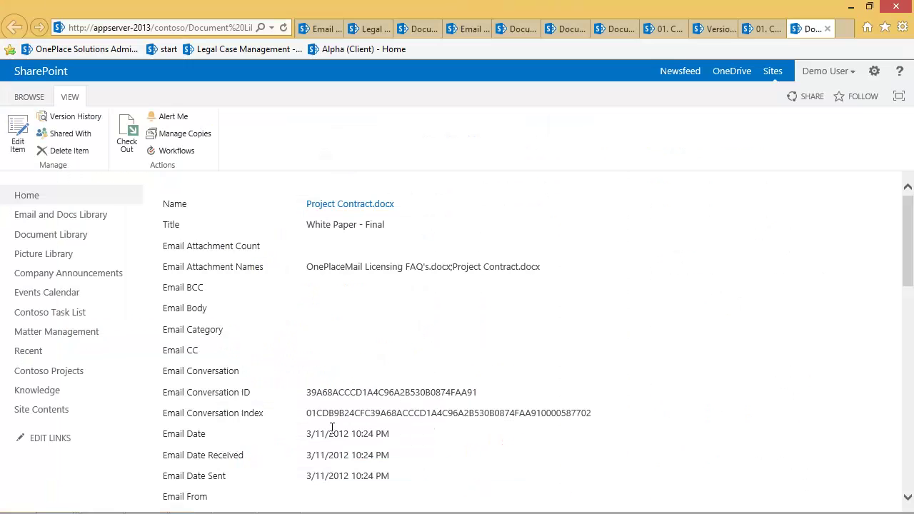
{"action": "scroll", "coordinate": [332, 428], "scroll_direction": "down", "scroll_amount": 5}
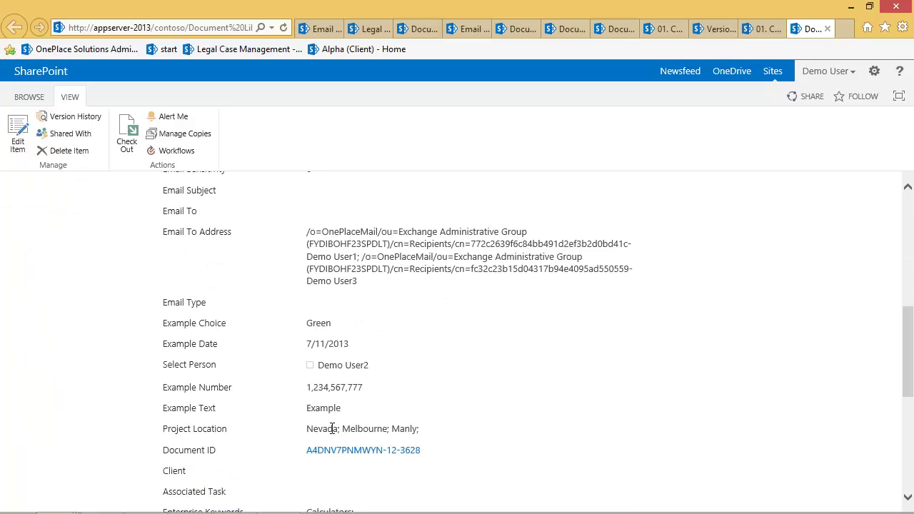
{"action": "left_click_drag", "start_coordinate": [391, 428], "coordinate": [419, 429]}
Minimize the browser and open the W-8BEN-E Form PDF from Company Documents
{"action": "left_click", "coordinate": [853, 11]}
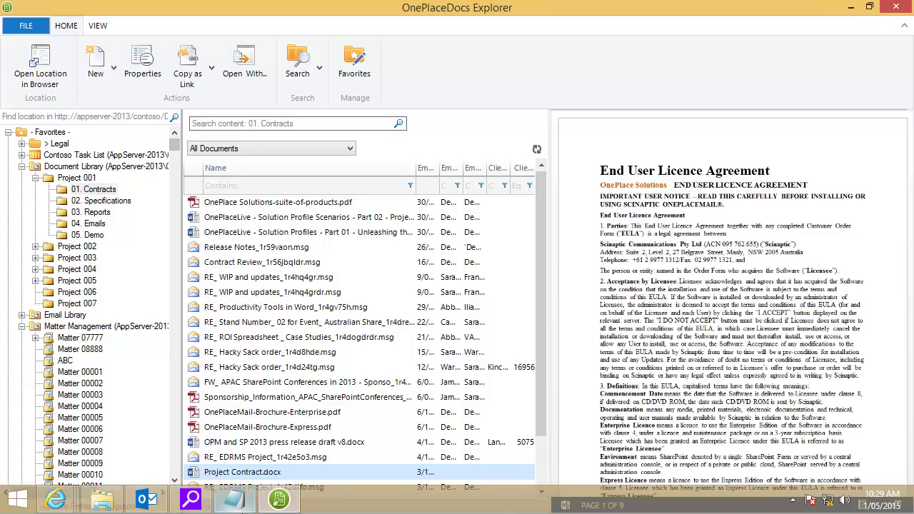
{"action": "left_click", "coordinate": [103, 500]}
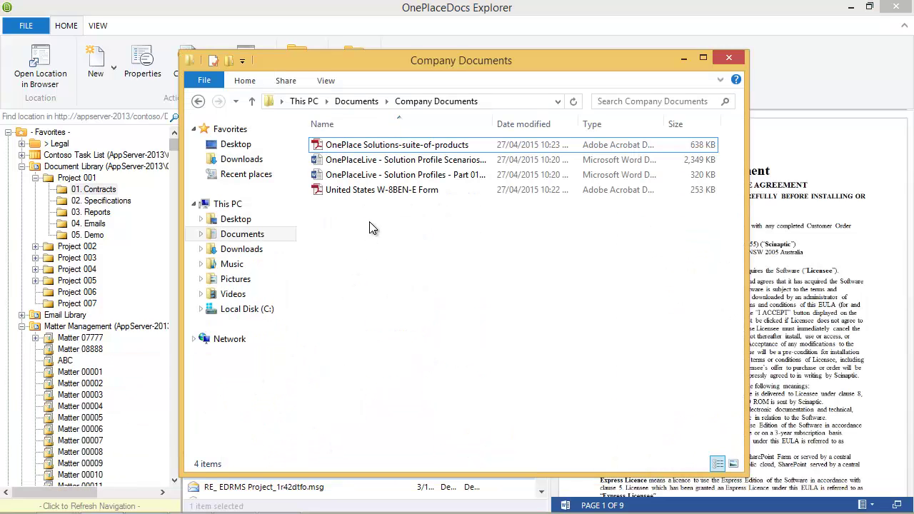
{"action": "double_click", "coordinate": [379, 191]}
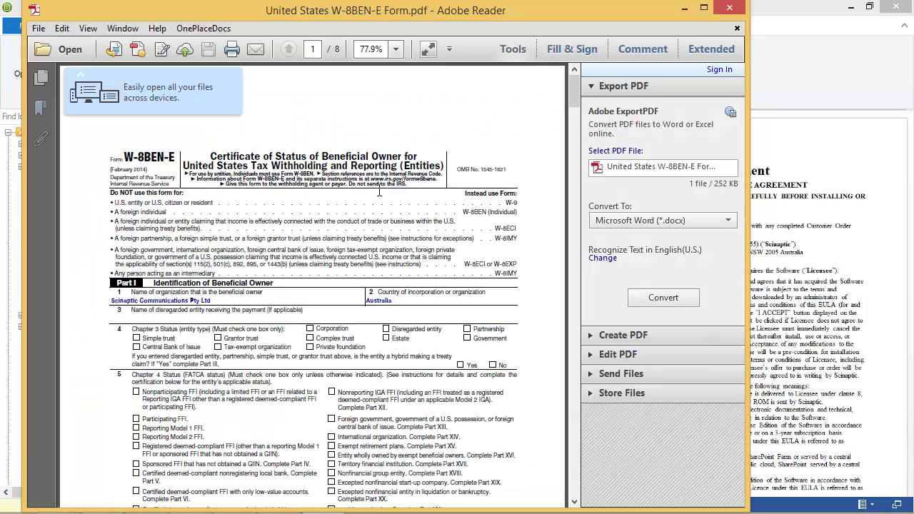
Save a copy of the W-8BEN-E PDF to SharePoint from Adobe Reader's File menu
{"action": "left_click", "coordinate": [39, 28]}
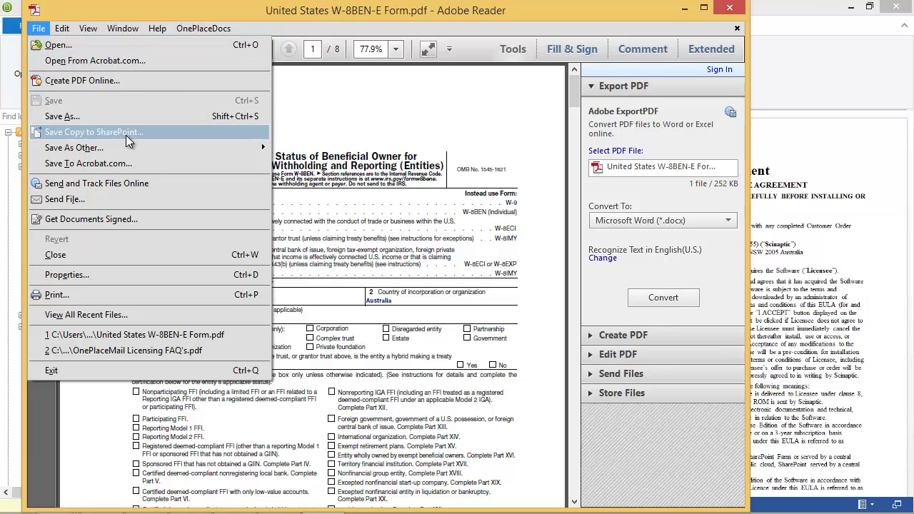
{"action": "key", "text": "Escape"}
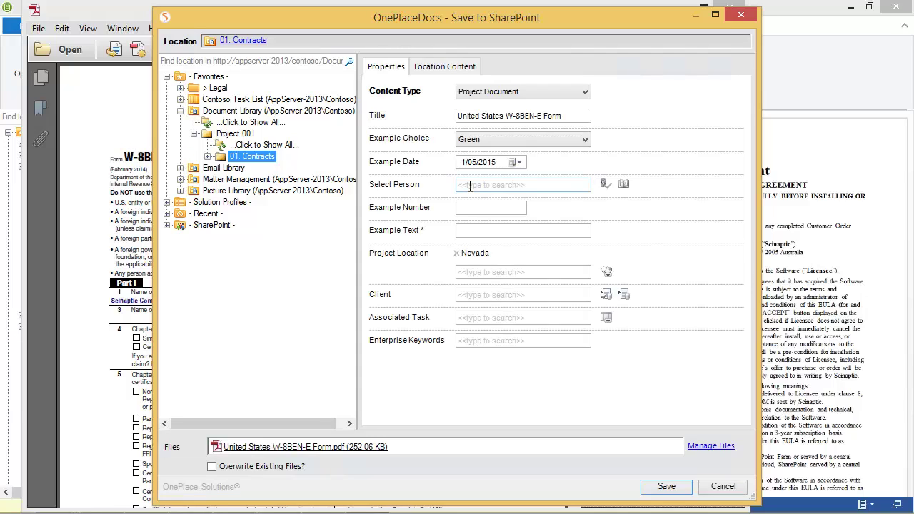
Enter 'Saving Adobe Acrobat File' as the PDF's Example Text and save it
{"action": "left_click", "coordinate": [464, 230]}
{"action": "type", "text": "Saving Adobe Acrobat File"}
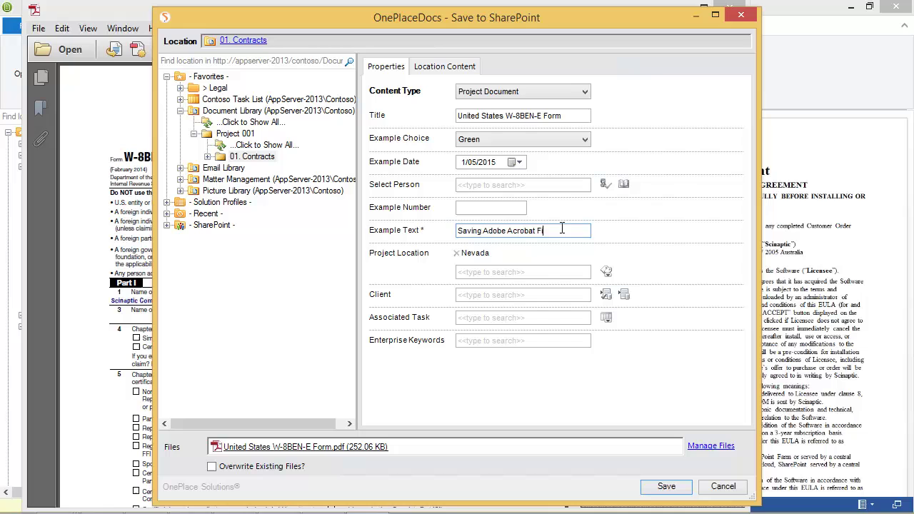
{"action": "left_click", "coordinate": [671, 489]}
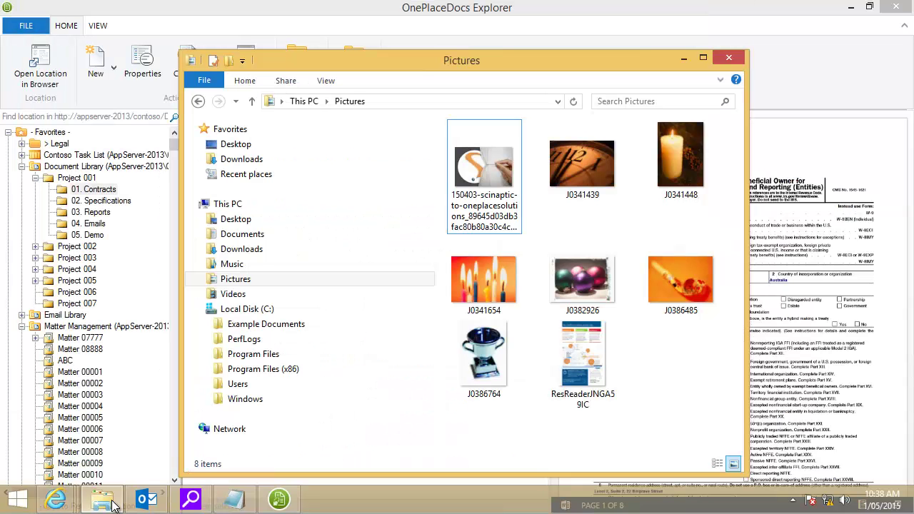
Select five pictures in the Pictures folder and send them to SharePoint
{"action": "left_click", "coordinate": [485, 175]}
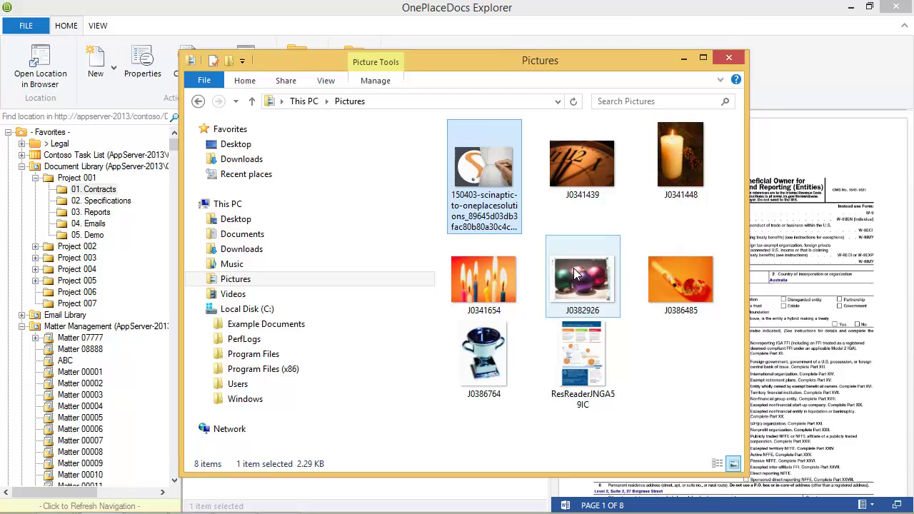
{"action": "left_click", "coordinate": [680, 162], "text": "ctrl"}
{"action": "left_click", "coordinate": [483, 280], "text": "ctrl"}
{"action": "left_click", "coordinate": [582, 164], "text": "ctrl"}
{"action": "left_click", "coordinate": [575, 271], "text": "ctrl"}
{"action": "right_click", "coordinate": [575, 271]}
{"action": "mouse_move", "coordinate": [660, 150]}
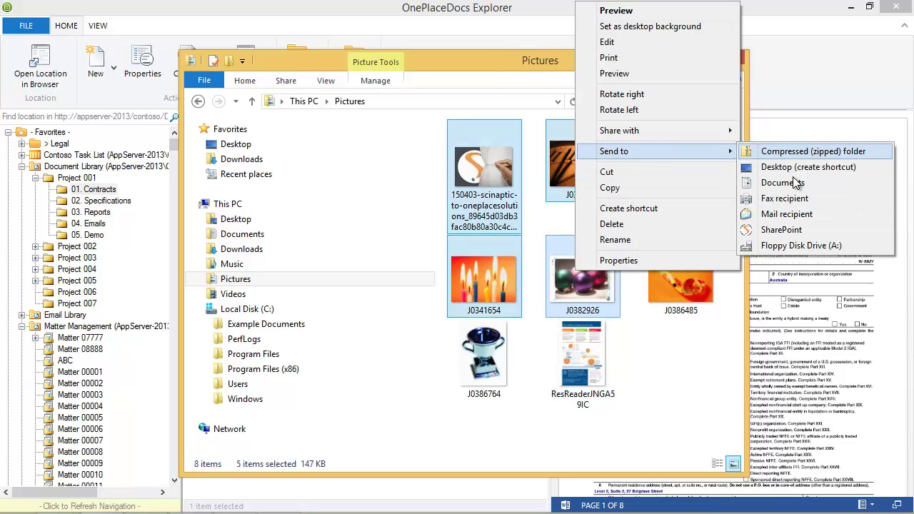
{"action": "left_click", "coordinate": [763, 230]}
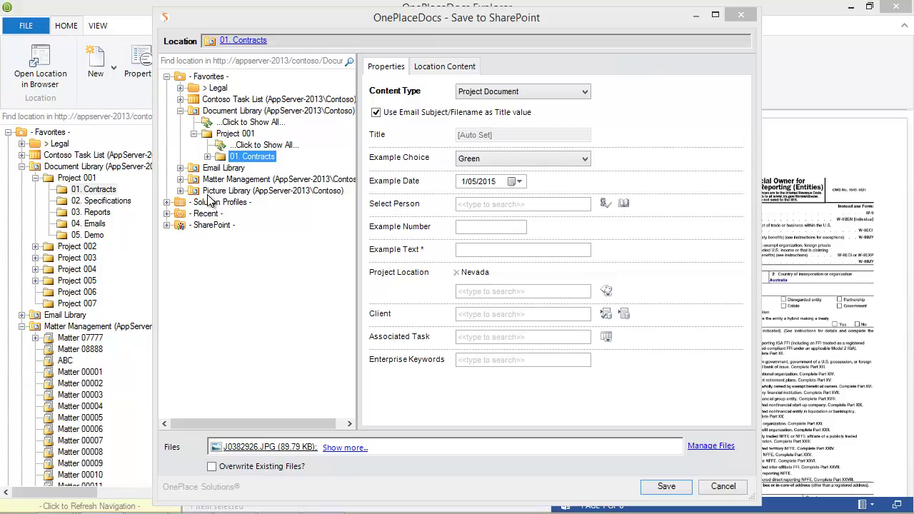
Target the Picture Library and set Date Picture Taken to Friday 1 May 2015
{"action": "left_click", "coordinate": [208, 191]}
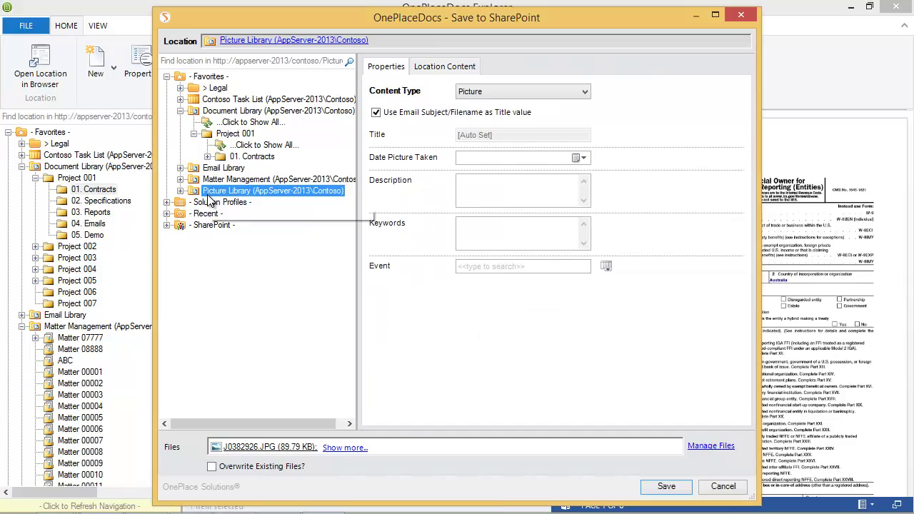
{"action": "left_click", "coordinate": [578, 157]}
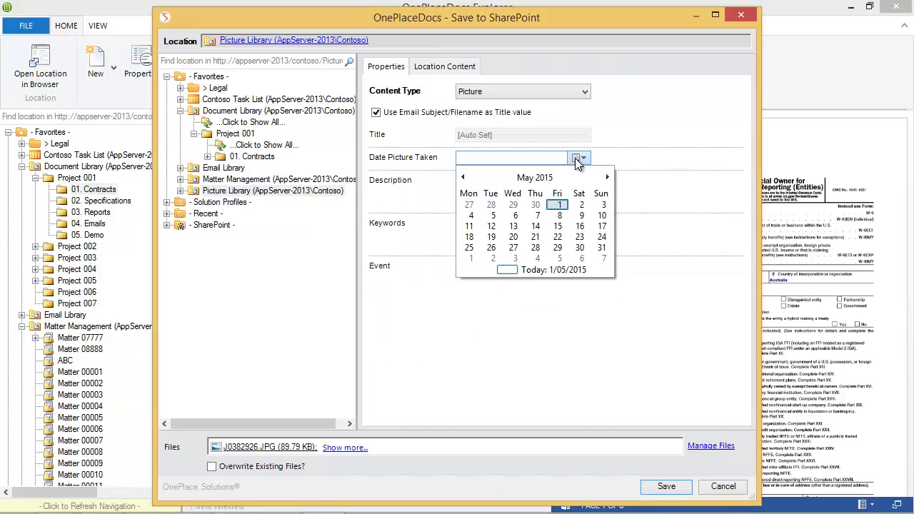
{"action": "left_click", "coordinate": [559, 207]}
Open the list of existing events for the pictures' Event field
{"action": "left_click", "coordinate": [563, 267]}
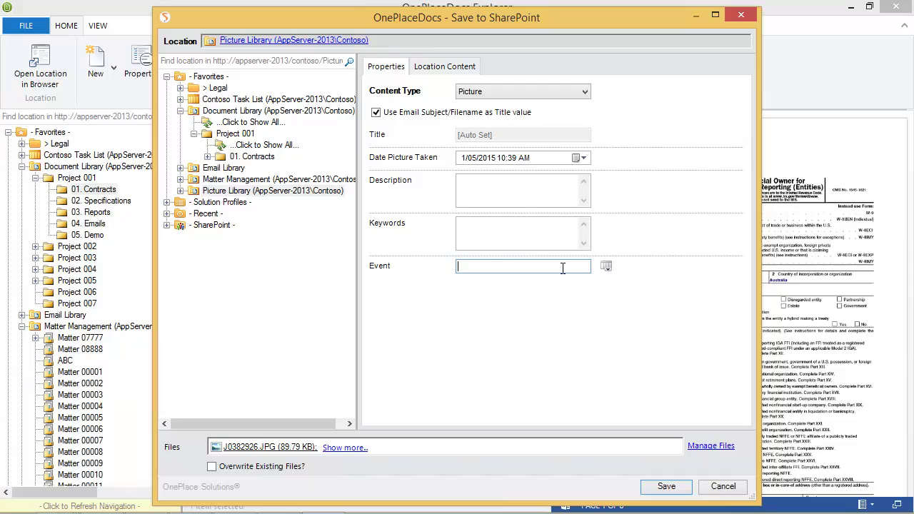
{"action": "type", "text": "p"}
{"action": "key", "text": "BackSpace"}
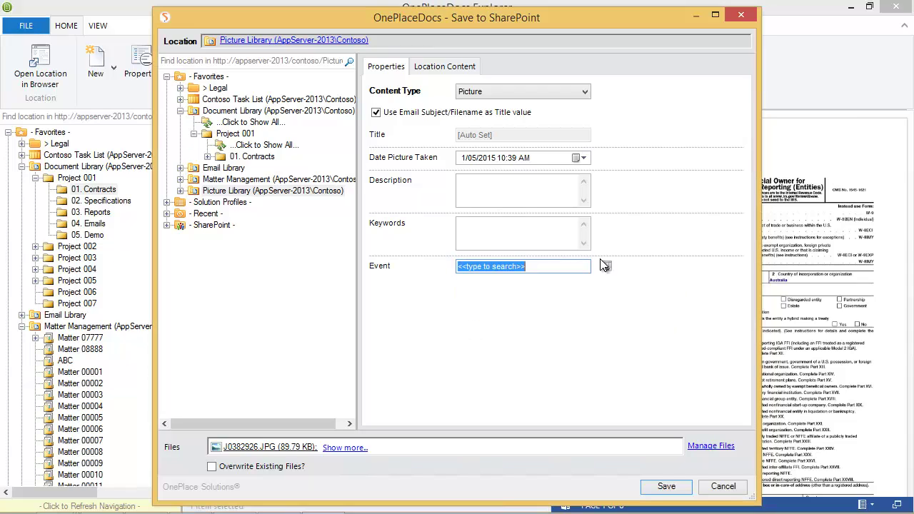
{"action": "left_click", "coordinate": [606, 265]}
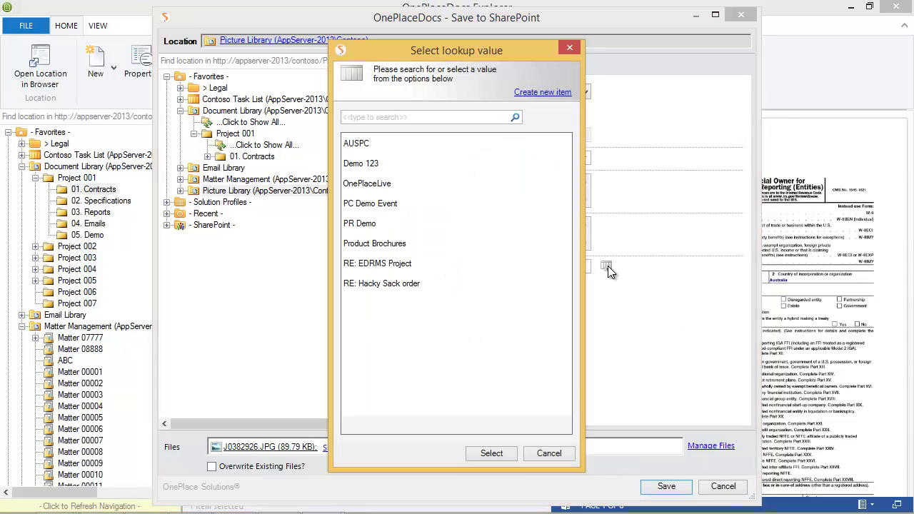
Create a new event titled 'Microsft Ignite 2015' with location Chicago
{"action": "left_click", "coordinate": [537, 95]}
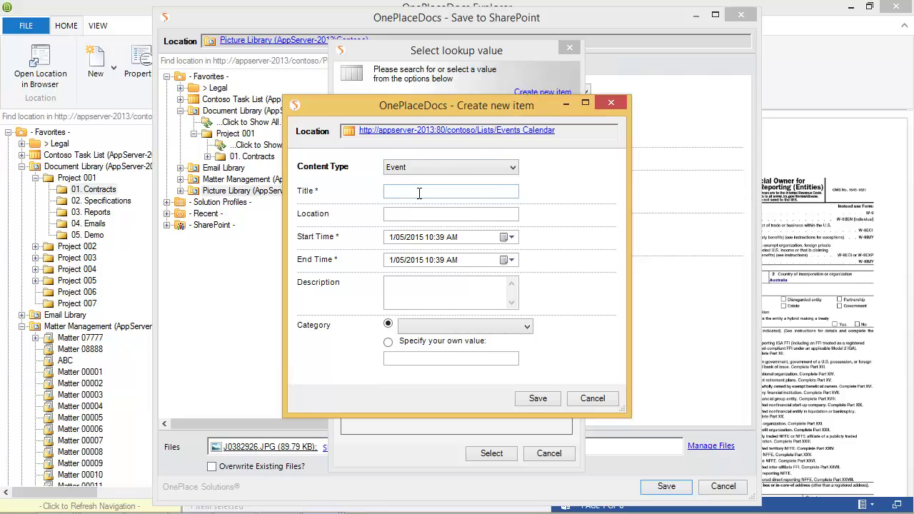
{"action": "left_click", "coordinate": [419, 191]}
{"action": "type", "text": "Microsft Ignite 2015"}
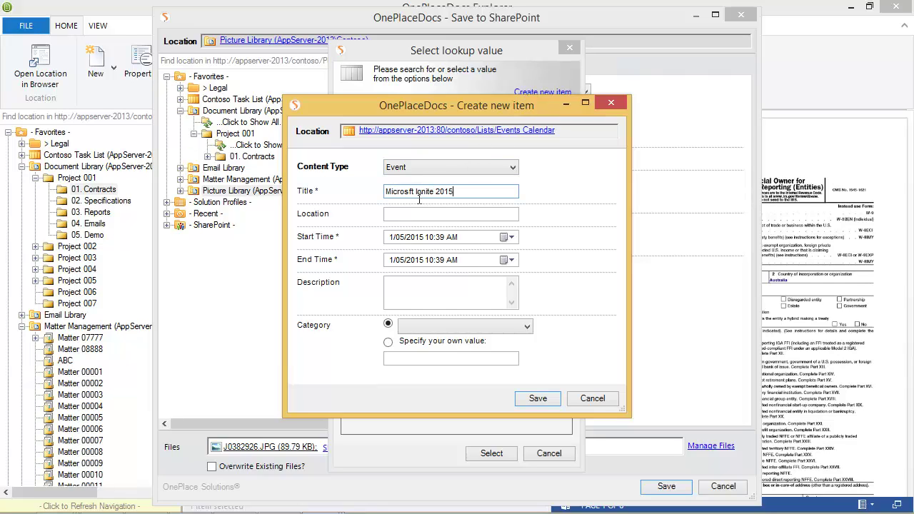
{"action": "left_click", "coordinate": [413, 212]}
{"action": "type", "text": "Chi"}
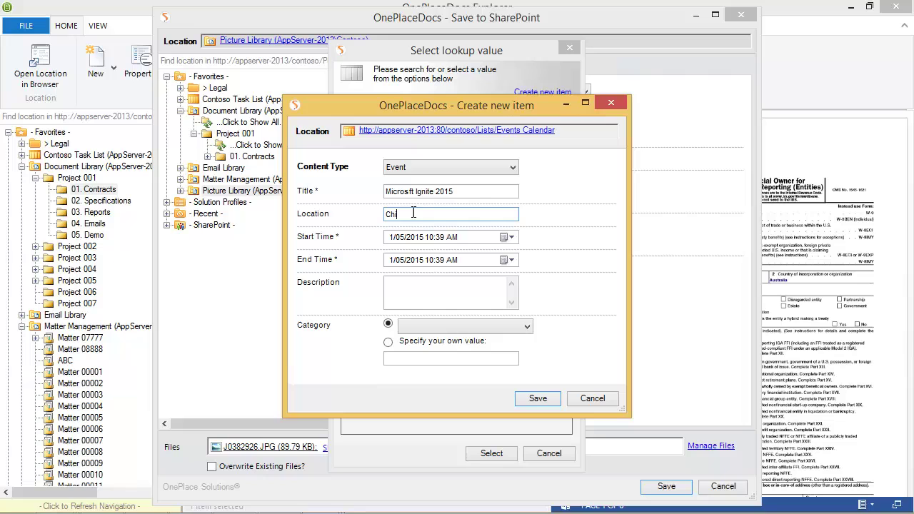
{"action": "type", "text": "cago"}
{"action": "left_click", "coordinate": [536, 400]}
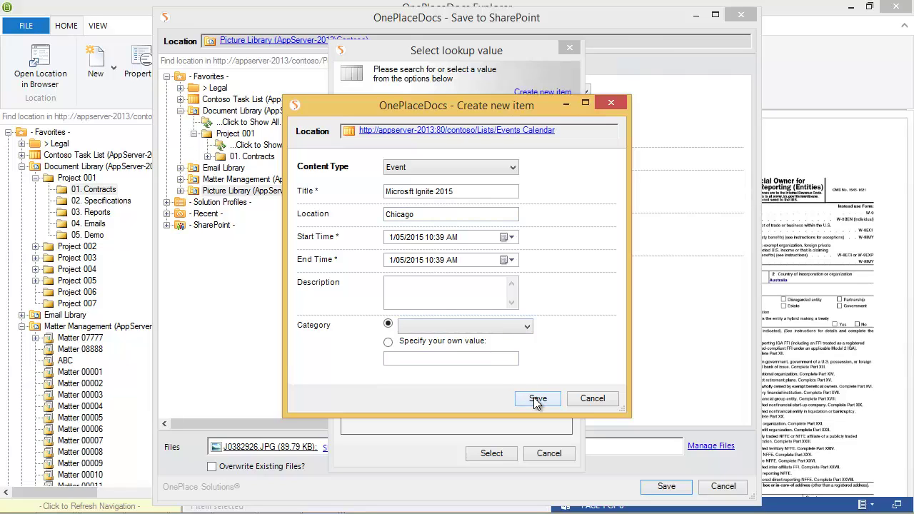
Tag the pictures with Microsft Ignite 2015, save them, and view the Picture Library in the browser
{"action": "left_click", "coordinate": [504, 455]}
{"action": "left_click", "coordinate": [657, 486]}
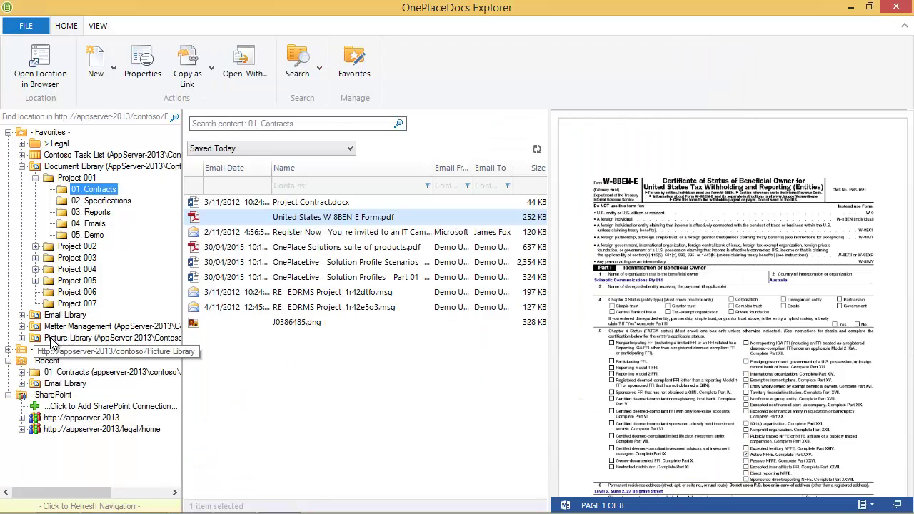
{"action": "left_click", "coordinate": [52, 340]}
{"action": "left_click", "coordinate": [251, 247]}
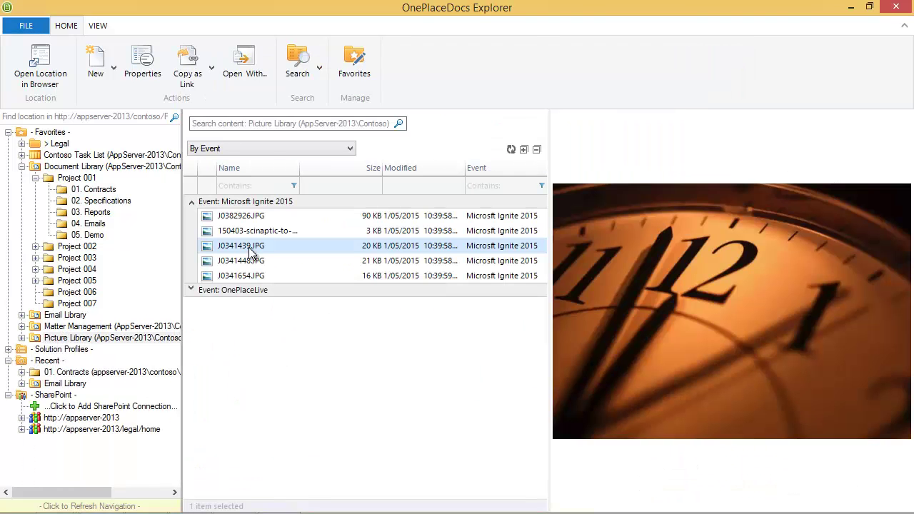
{"action": "left_click", "coordinate": [61, 77]}
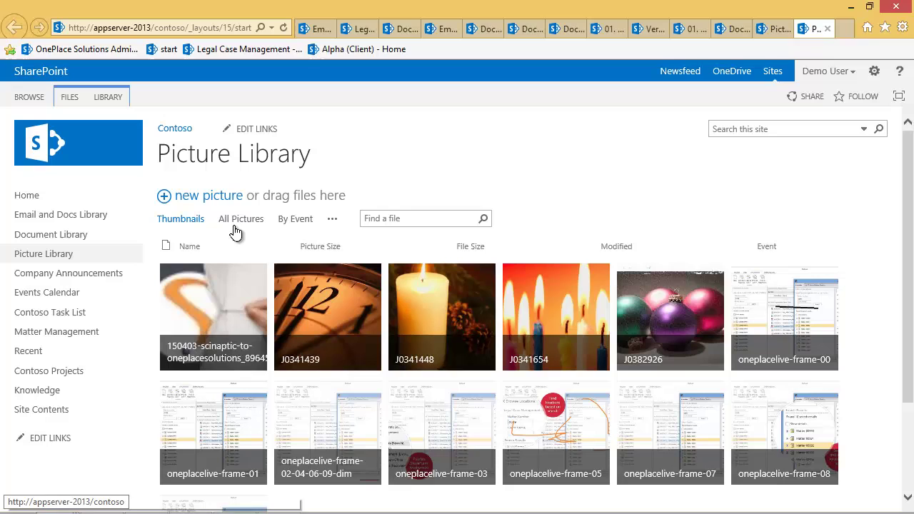
Group the library by event, expand Microsft Ignite 2015, and open the Events Calendar
{"action": "left_click", "coordinate": [300, 220]}
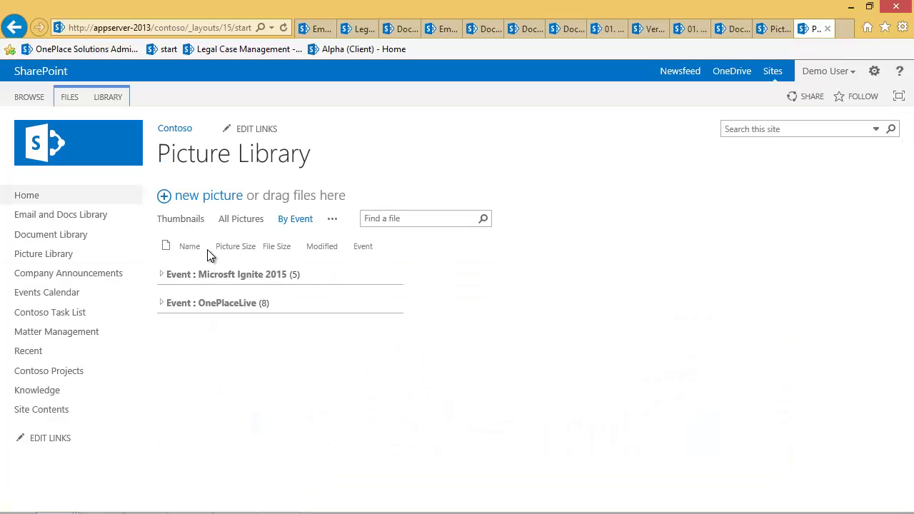
{"action": "left_click", "coordinate": [163, 276]}
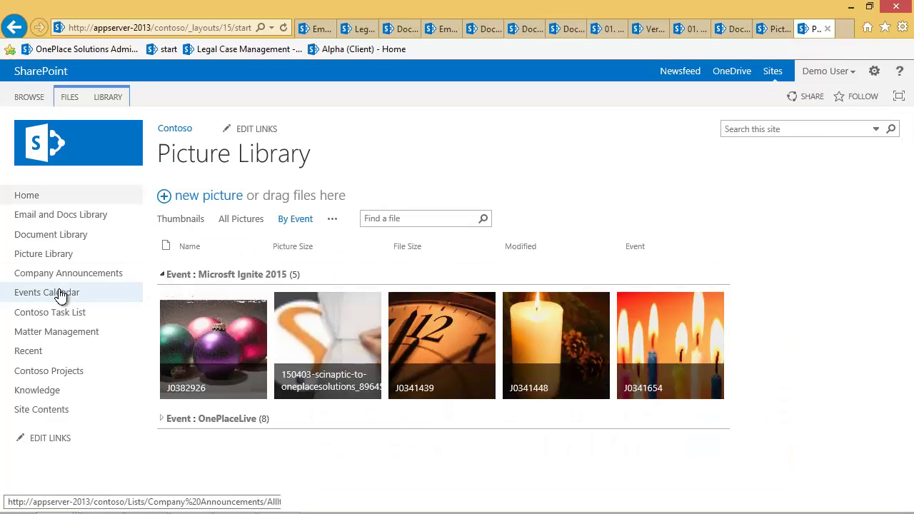
{"action": "left_click", "coordinate": [63, 293]}
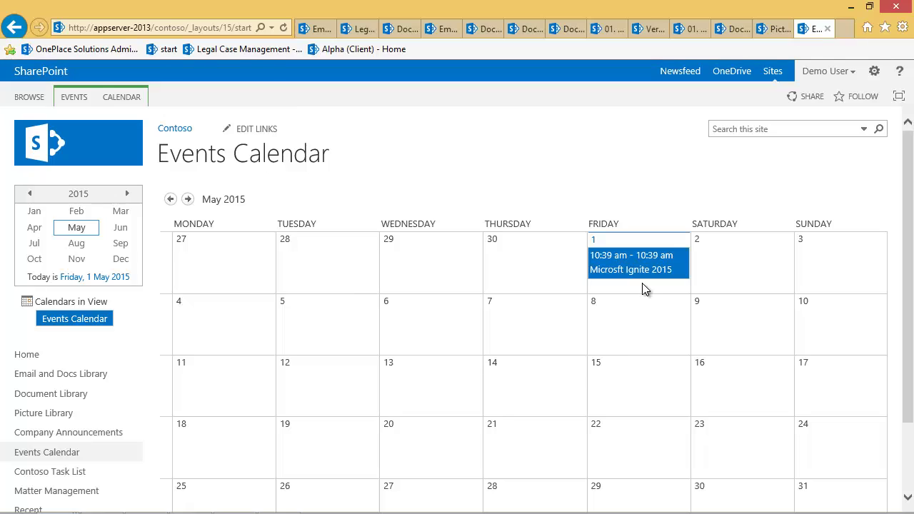